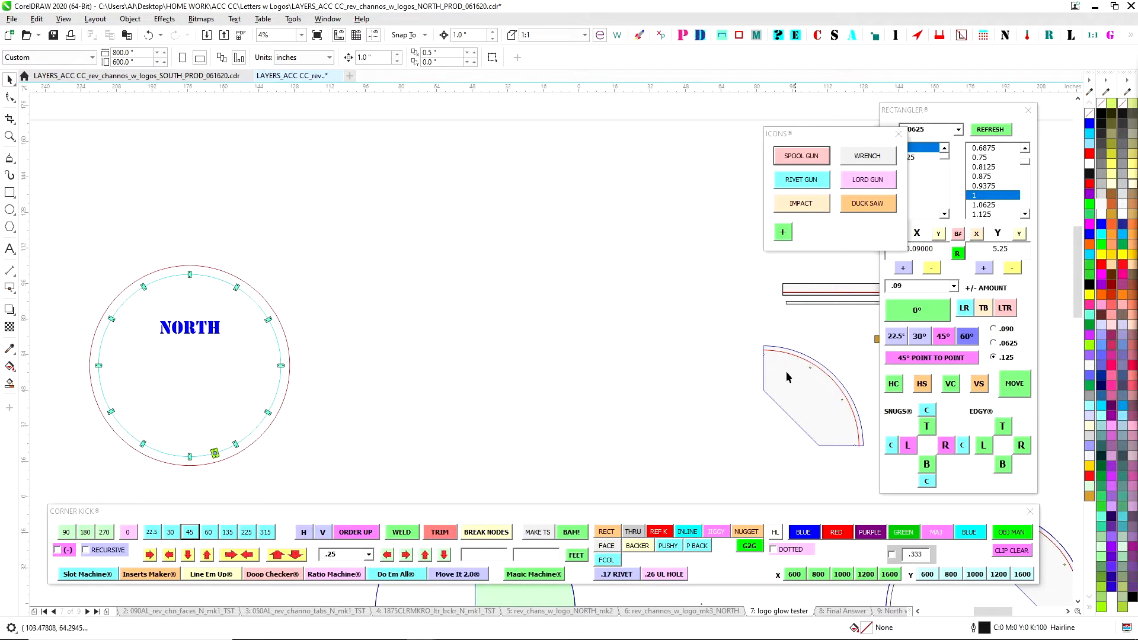
Examine the long strips, the quarter-circle panel and the bars of the section detail above the orange block
{"action": "left_click_drag", "start_coordinate": [711, 375], "coordinate": [405, 343]}
{"action": "scroll", "coordinate": [556, 323], "scroll_direction": "up", "scroll_amount": 1}
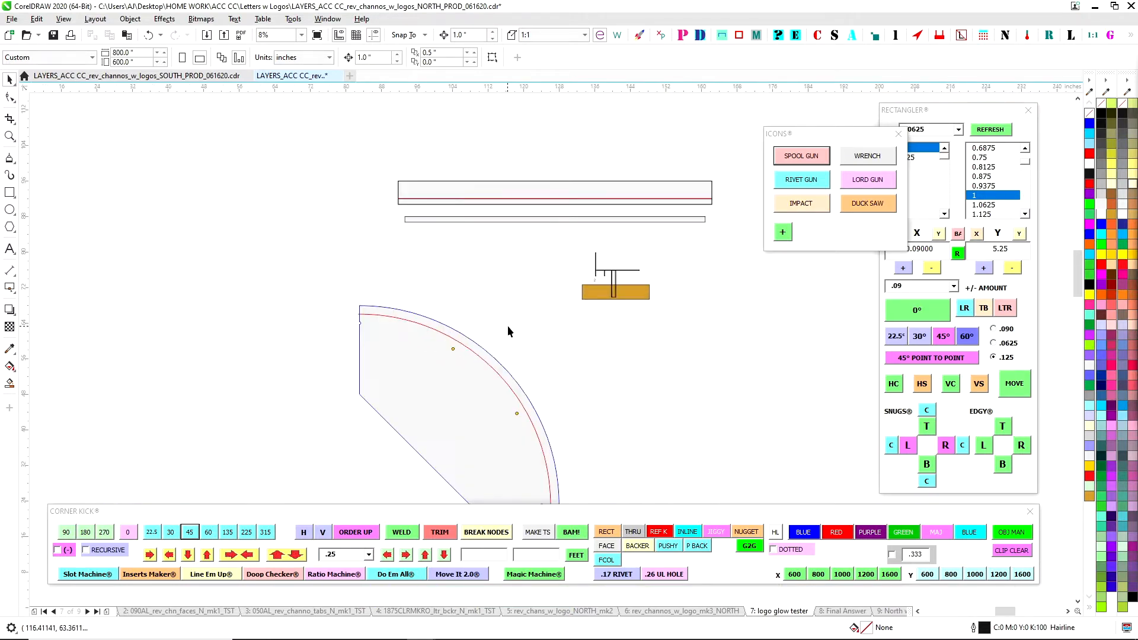
{"action": "left_click_drag", "start_coordinate": [569, 368], "coordinate": [538, 320]}
{"action": "scroll", "coordinate": [472, 138], "scroll_direction": "down", "scroll_amount": 2}
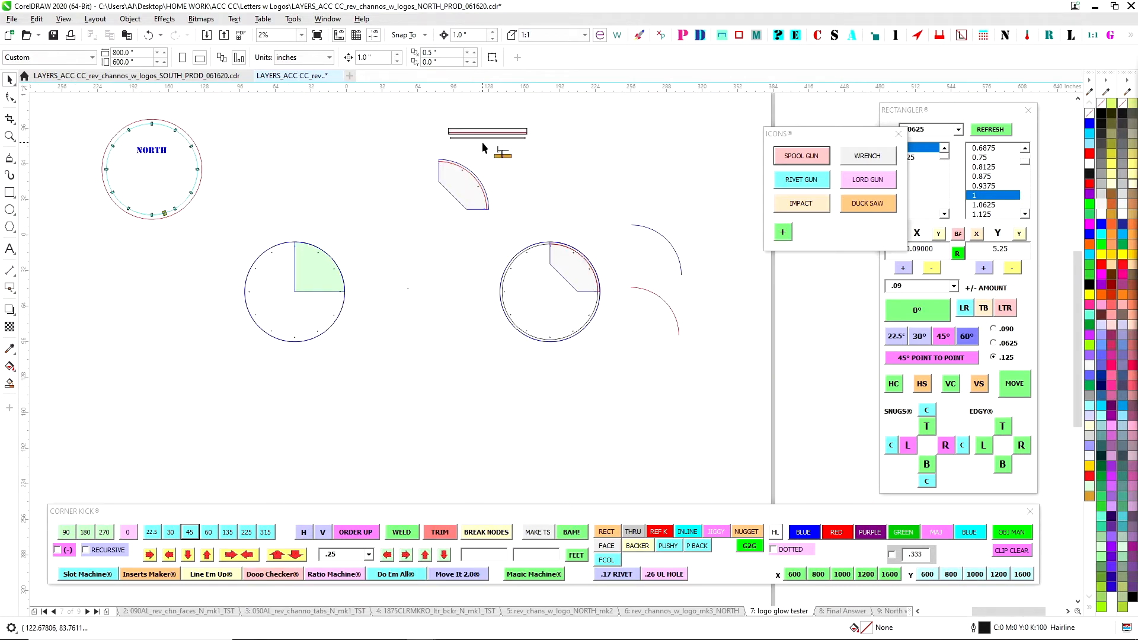
{"action": "left_click_drag", "start_coordinate": [473, 161], "coordinate": [468, 282]}
{"action": "scroll", "coordinate": [477, 253], "scroll_direction": "up", "scroll_amount": 2}
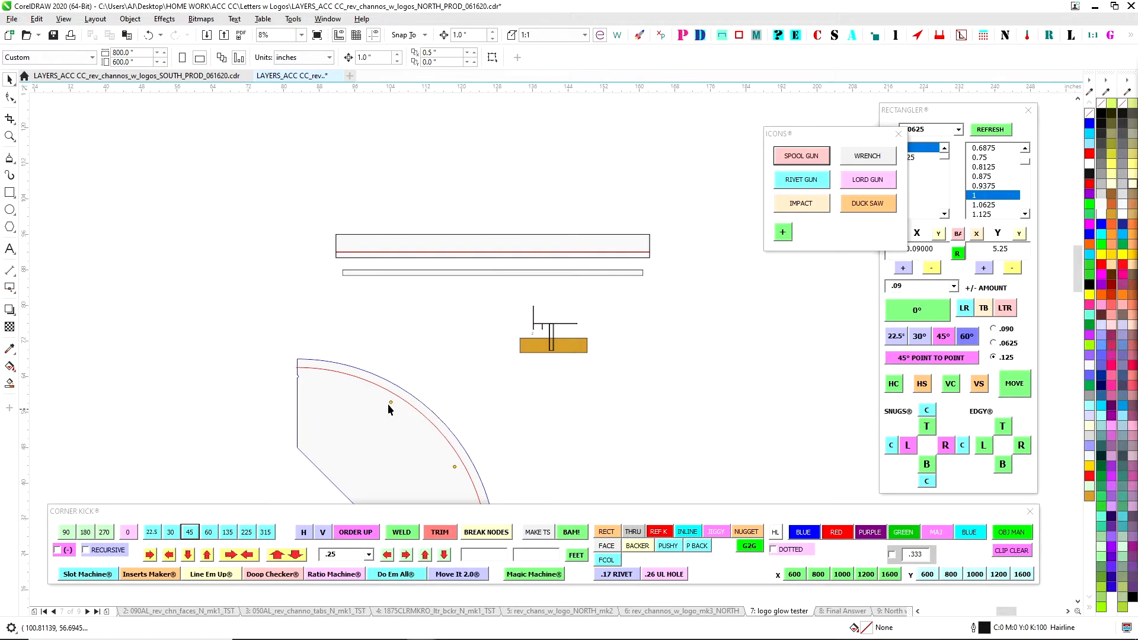
{"action": "scroll", "coordinate": [560, 328], "scroll_direction": "up", "scroll_amount": 1}
{"action": "left_click", "coordinate": [570, 319]}
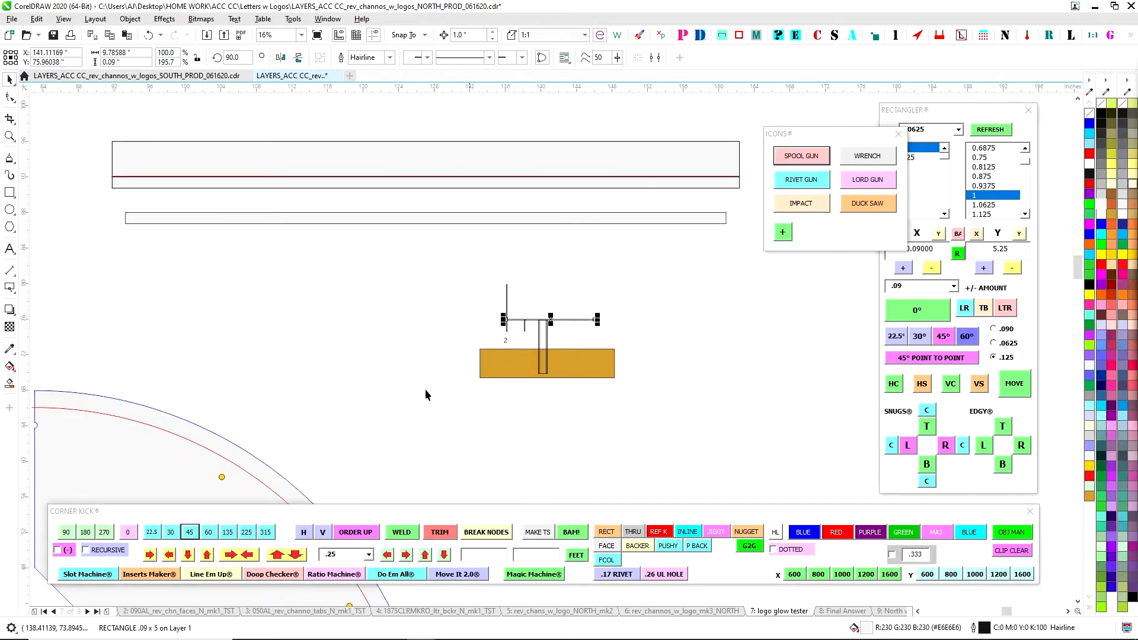
{"action": "left_click", "coordinate": [507, 306]}
{"action": "left_click", "coordinate": [530, 296]}
{"action": "left_click", "coordinate": [506, 215]}
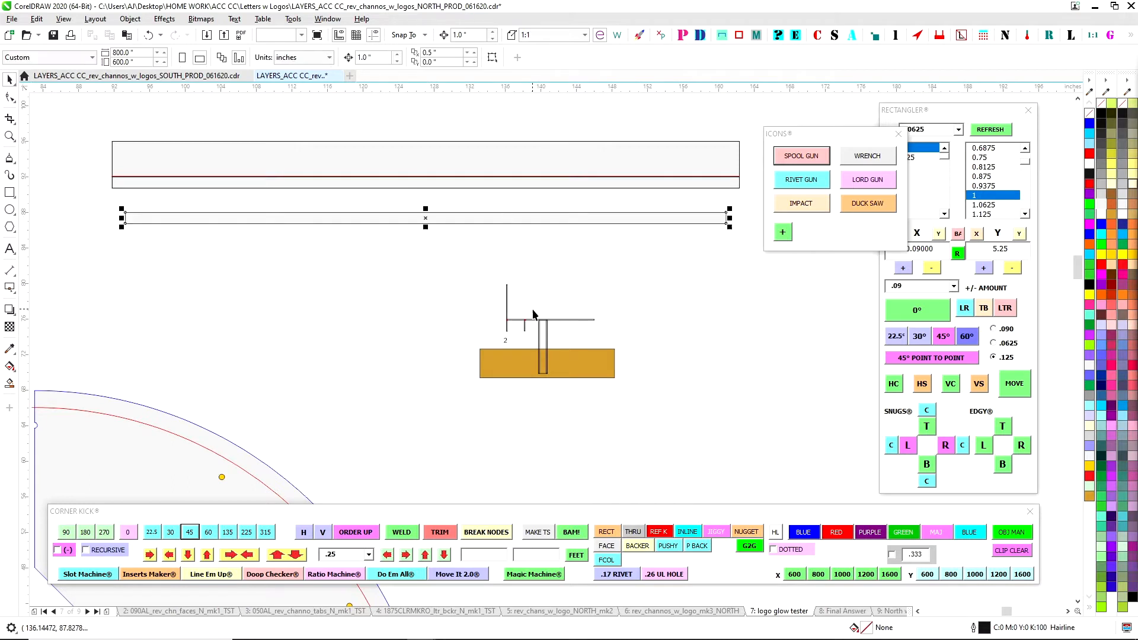
{"action": "left_click", "coordinate": [522, 326]}
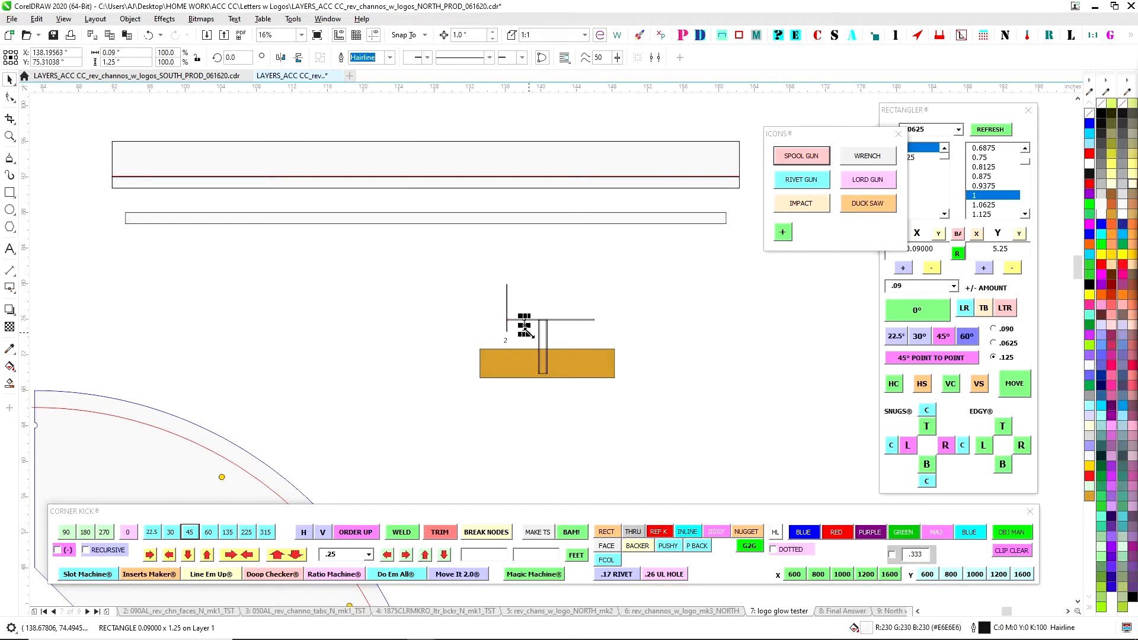
{"action": "left_click", "coordinate": [540, 274]}
{"action": "left_click", "coordinate": [520, 222]}
{"action": "left_click", "coordinate": [560, 279]}
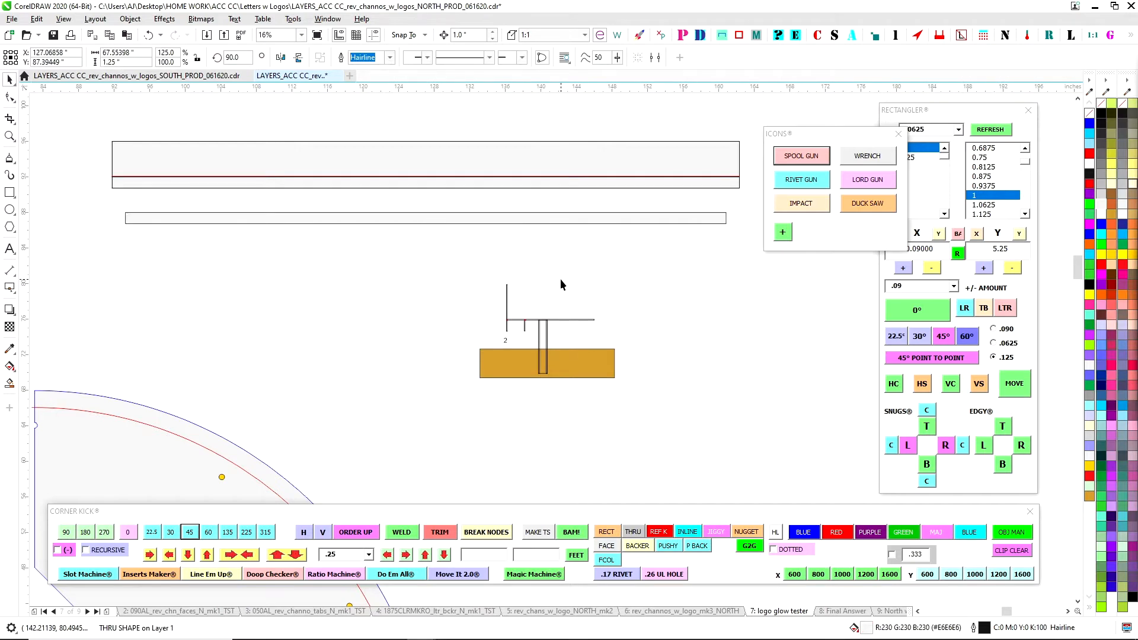
{"action": "left_click", "coordinate": [524, 217]}
{"action": "left_click", "coordinate": [538, 296]}
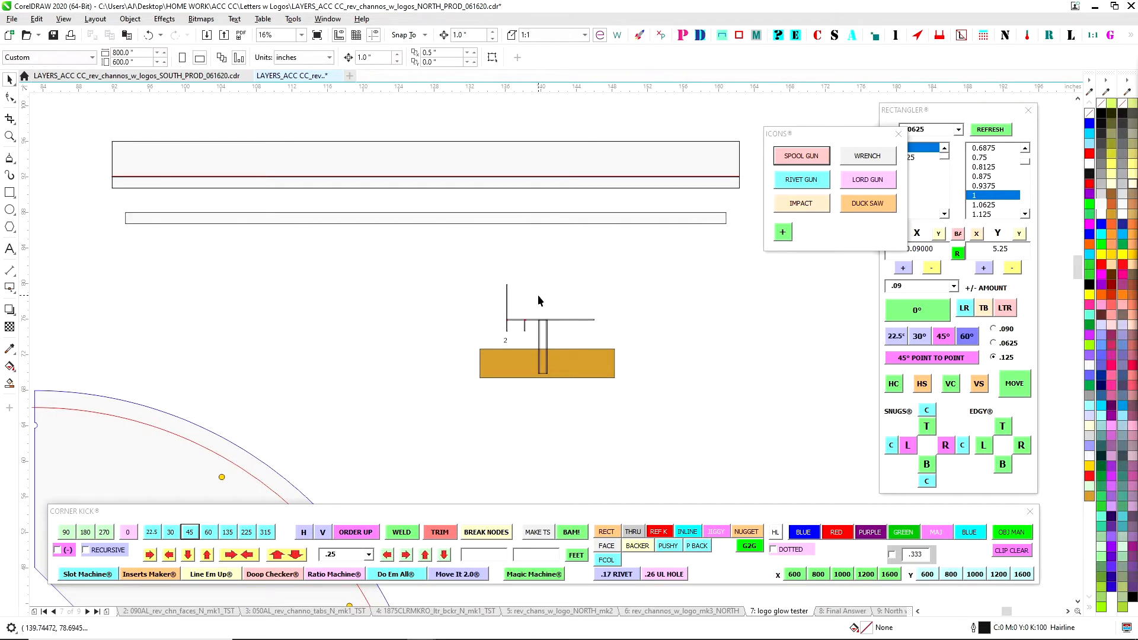
Inspect the section detail's vertical bar, short tab, horizontal bar, central post and orange block at close range
{"action": "scroll", "coordinate": [535, 297], "scroll_direction": "up", "scroll_amount": 4}
{"action": "scroll", "coordinate": [510, 326], "scroll_direction": "up", "scroll_amount": 2}
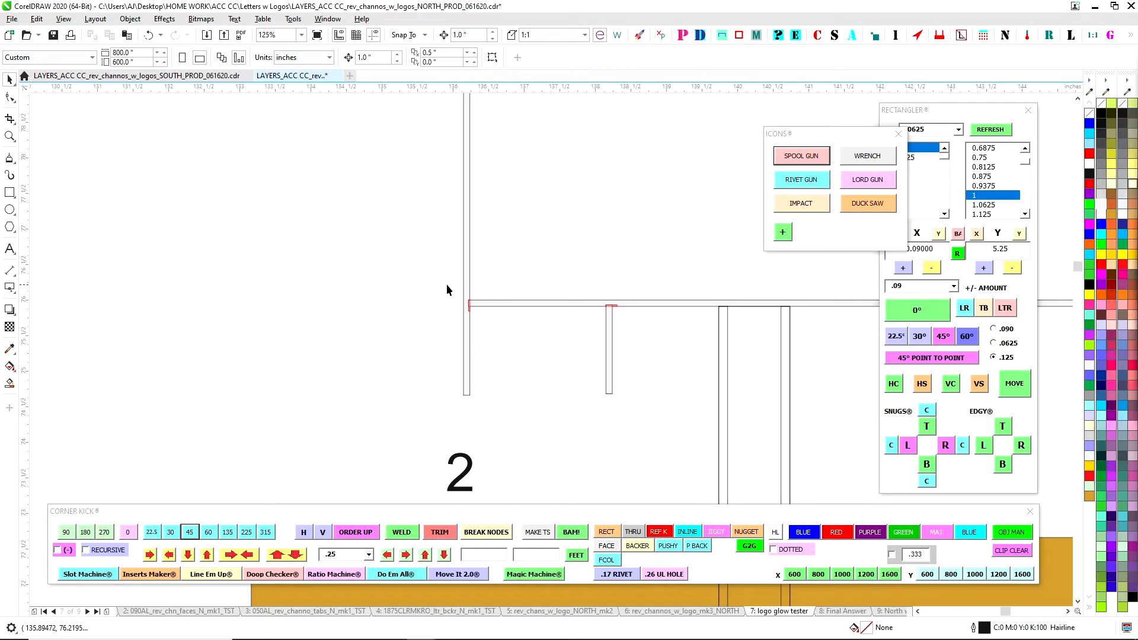
{"action": "scroll", "coordinate": [446, 283], "scroll_direction": "down", "scroll_amount": 2}
{"action": "left_click", "coordinate": [457, 274]}
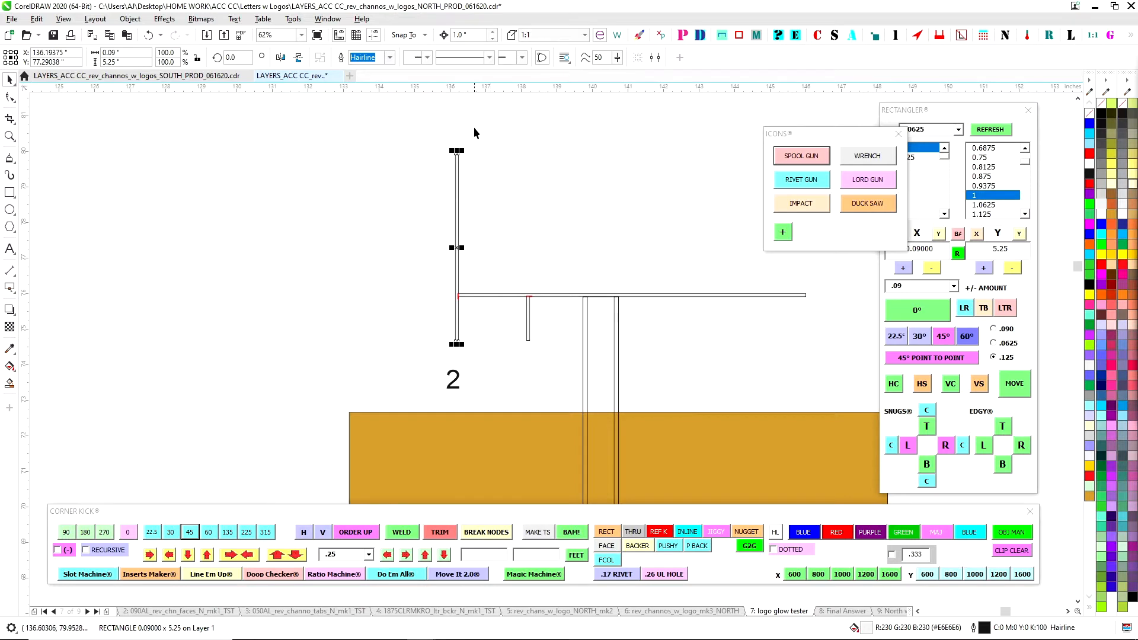
{"action": "left_click_drag", "start_coordinate": [452, 275], "coordinate": [543, 359]}
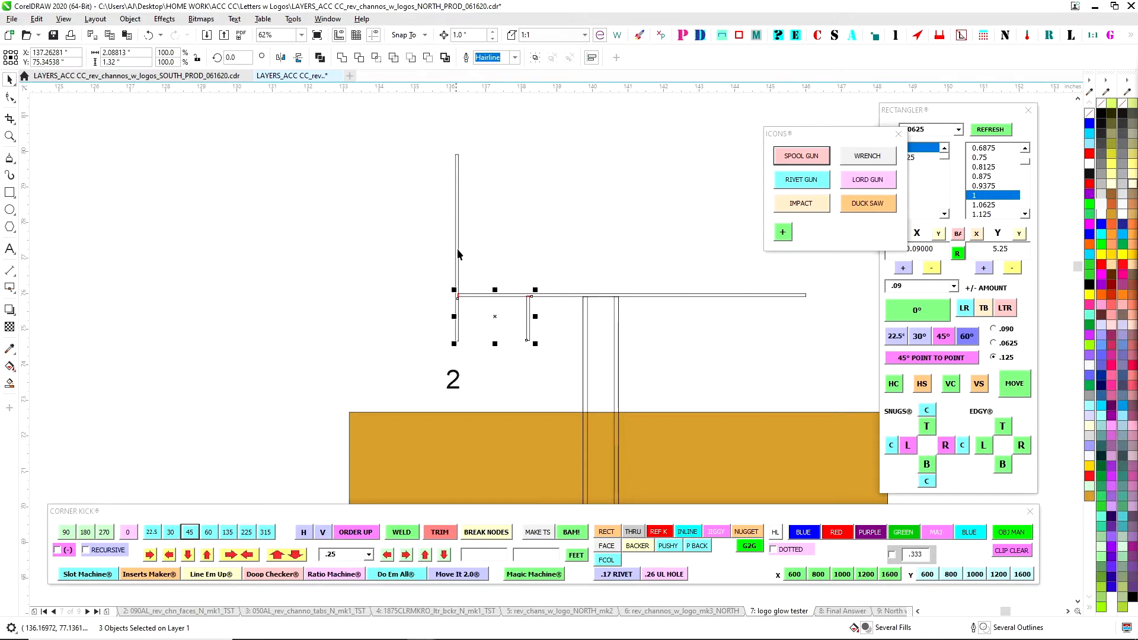
{"action": "left_click", "coordinate": [582, 236]}
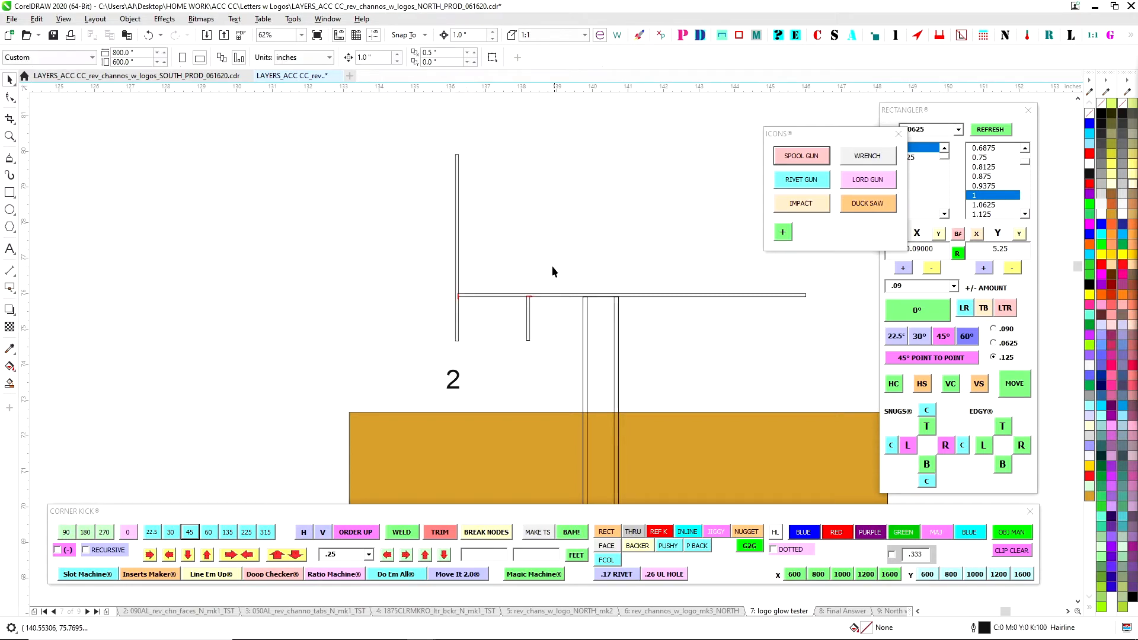
{"action": "scroll", "coordinate": [566, 260], "scroll_direction": "down", "scroll_amount": 1}
{"action": "left_click_drag", "start_coordinate": [607, 389], "coordinate": [608, 389]}
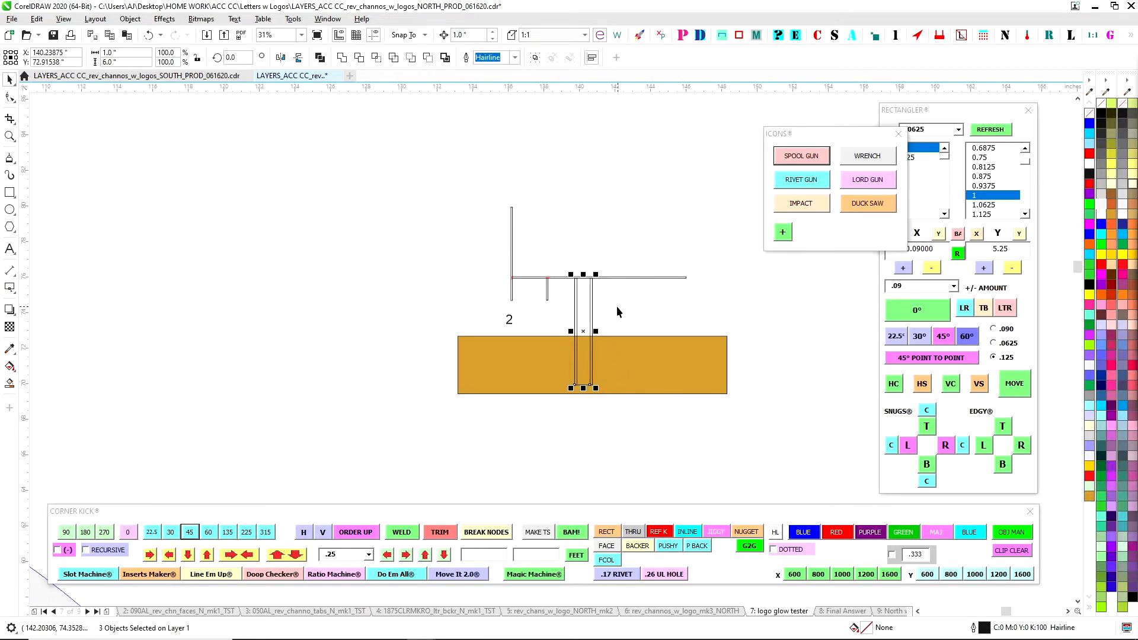
{"action": "scroll", "coordinate": [620, 304], "scroll_direction": "up", "scroll_amount": 1}
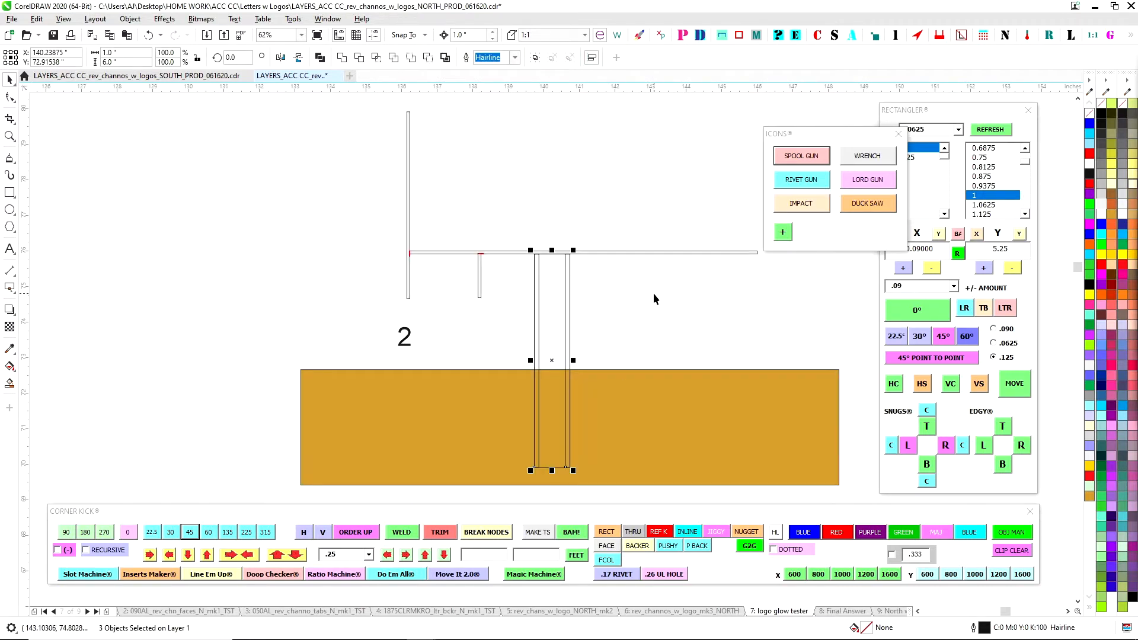
{"action": "left_click", "coordinate": [576, 184]}
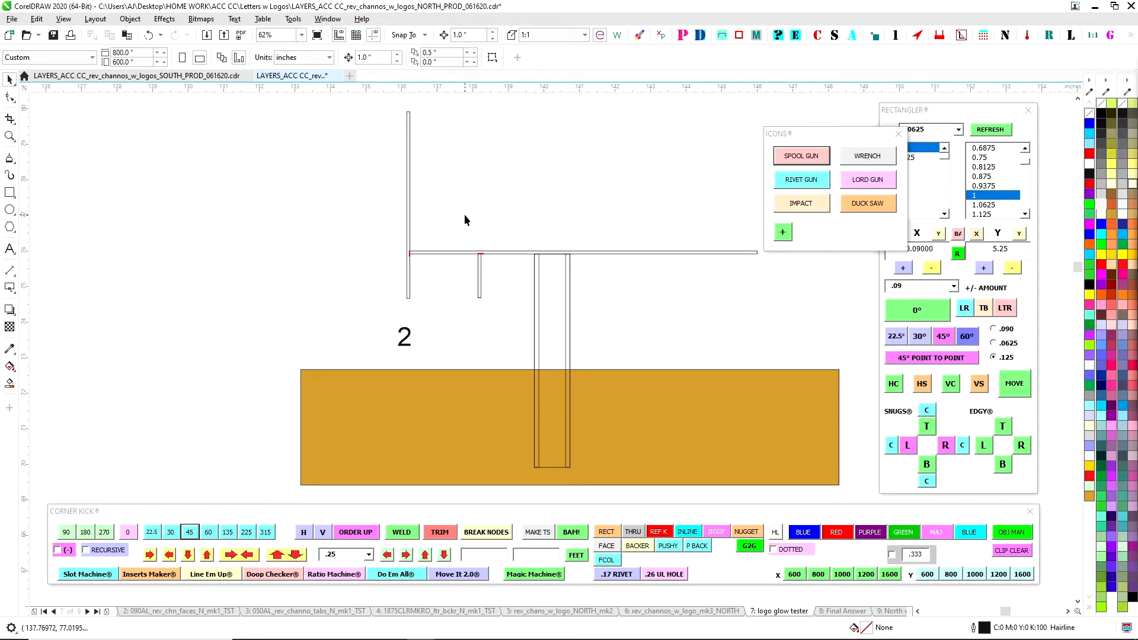
{"action": "left_click", "coordinate": [410, 298]}
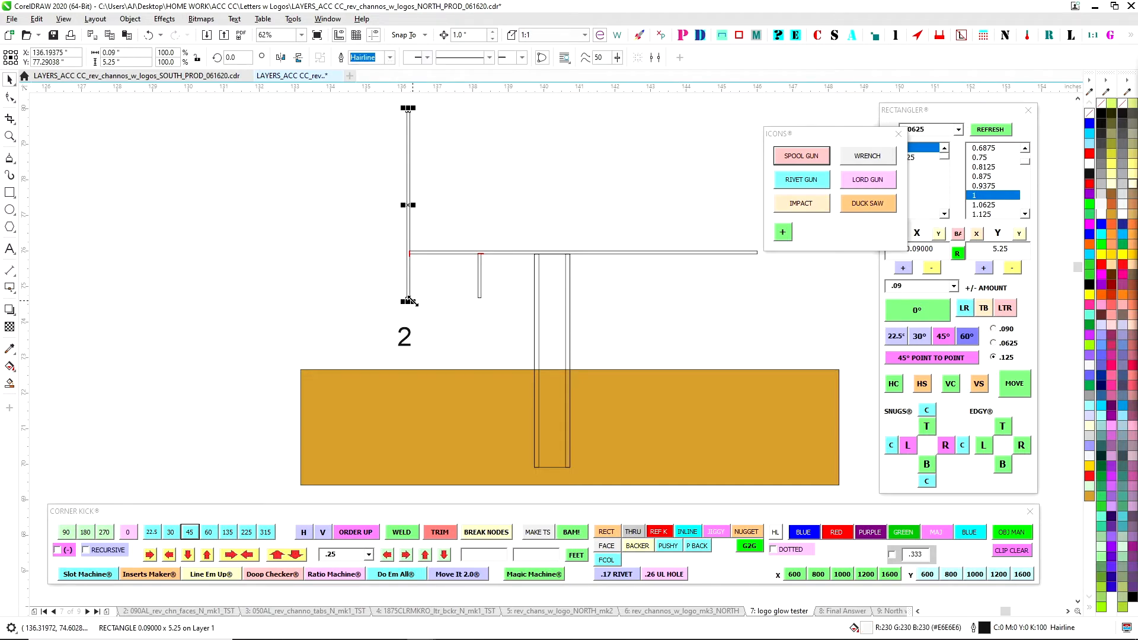
{"action": "left_click", "coordinate": [422, 371]}
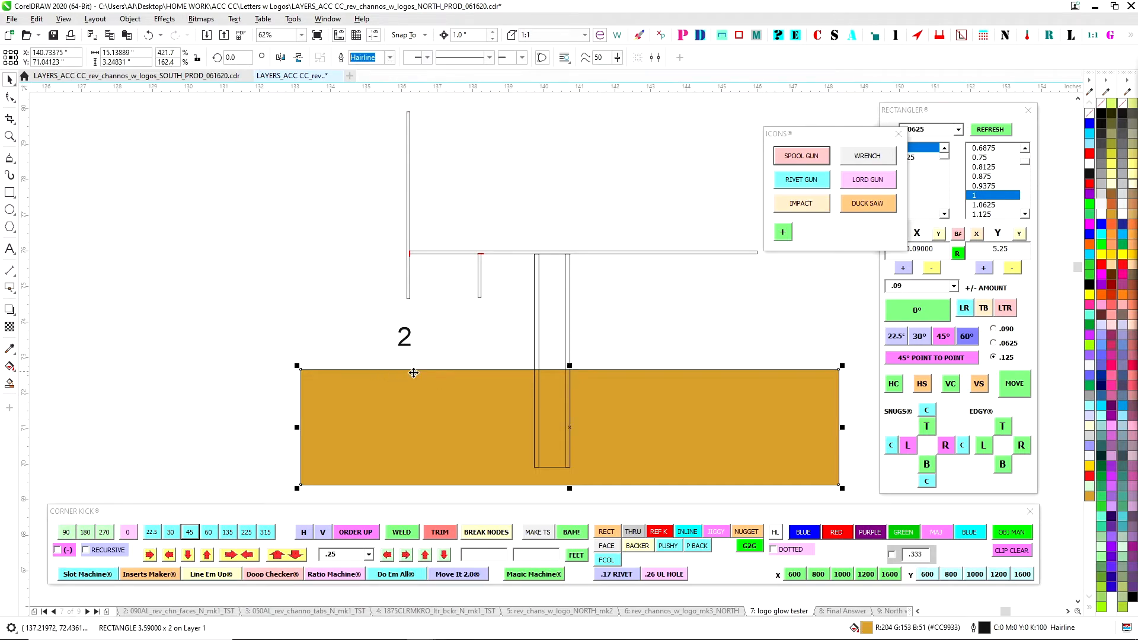
{"action": "left_click_drag", "start_coordinate": [518, 222], "coordinate": [638, 488]}
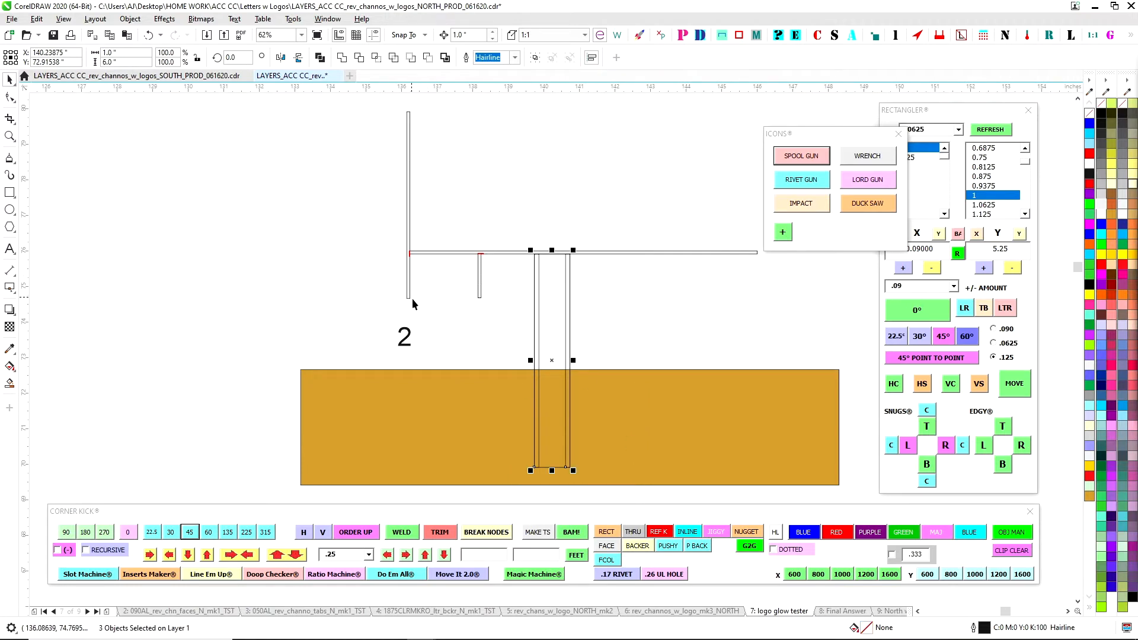
{"action": "left_click", "coordinate": [317, 290]}
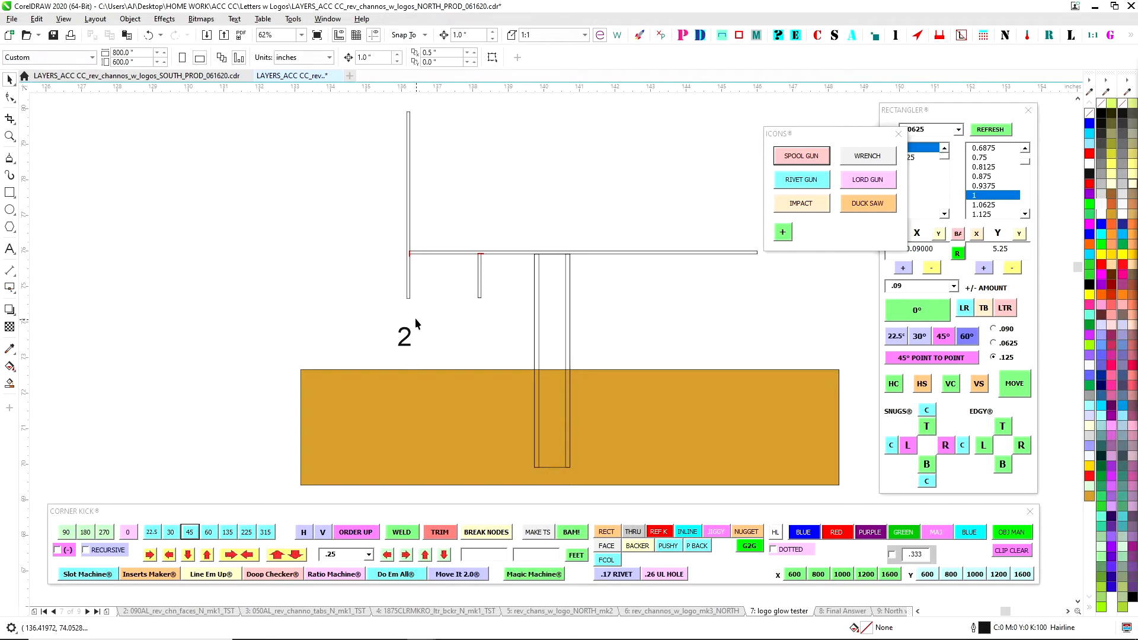
{"action": "left_click", "coordinate": [367, 398]}
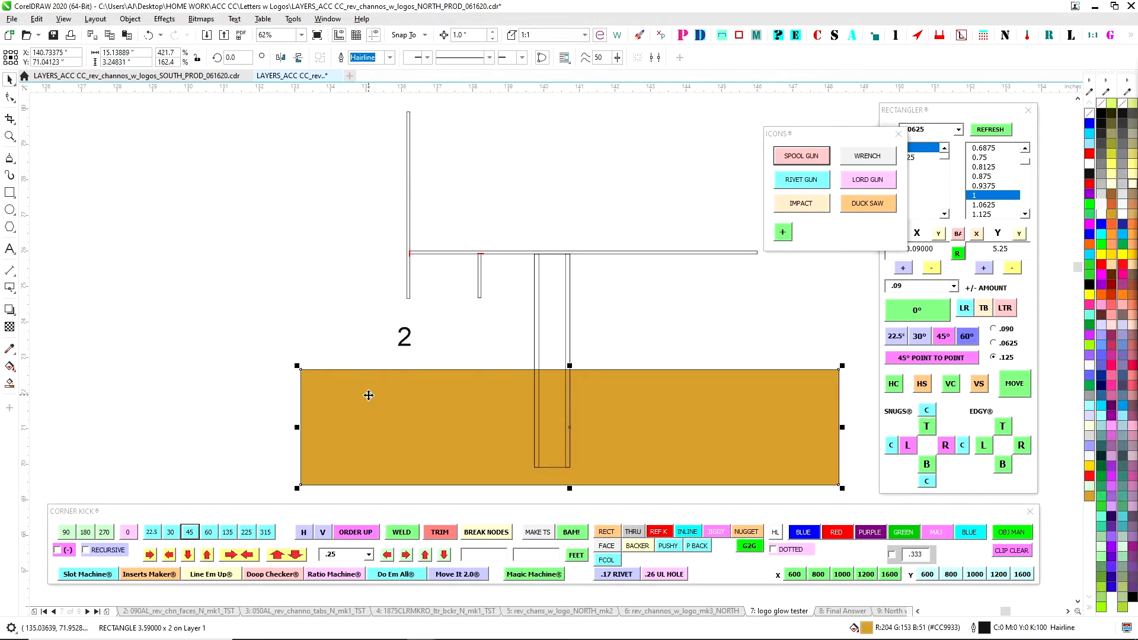
{"action": "left_click", "coordinate": [476, 289]}
{"action": "scroll", "coordinate": [487, 255], "scroll_direction": "up", "scroll_amount": 2}
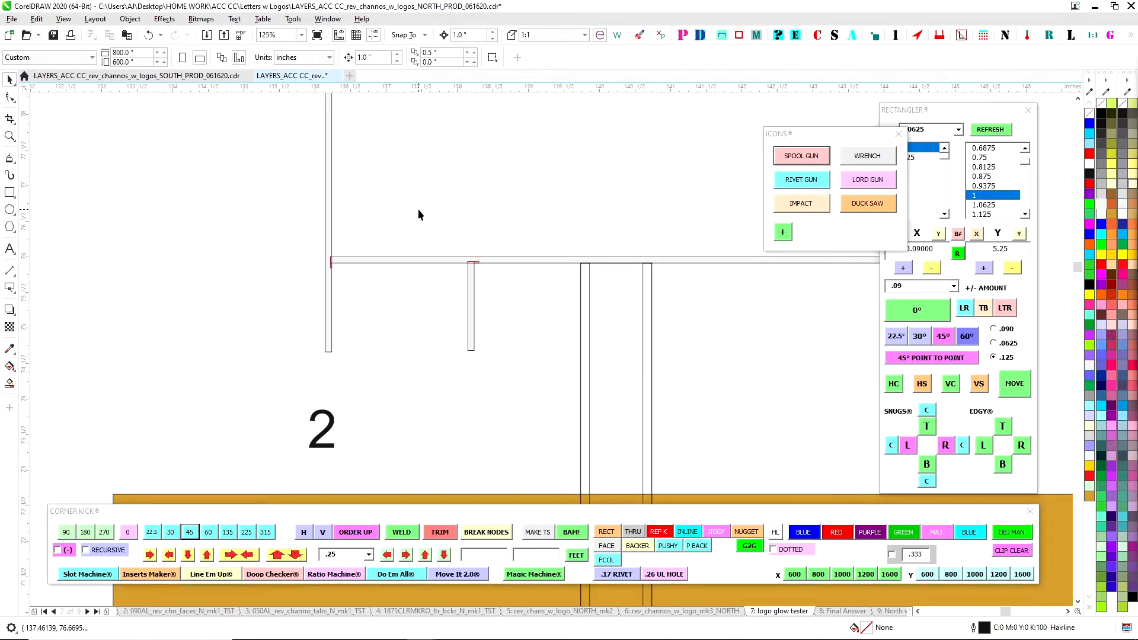
Draw a rectangle about 0.825 by 0.225 inches under the horizontal bar and stand it upright at 90° beside the vertical bar
{"action": "left_click", "coordinate": [9, 192]}
{"action": "left_click_drag", "start_coordinate": [356, 268], "coordinate": [415, 284]}
{"action": "key", "text": "space"}
{"action": "left_click_drag", "start_coordinate": [343, 233], "coordinate": [458, 320]}
{"action": "left_click_drag", "start_coordinate": [395, 272], "coordinate": [333, 297]}
{"action": "left_click", "coordinate": [67, 532]}
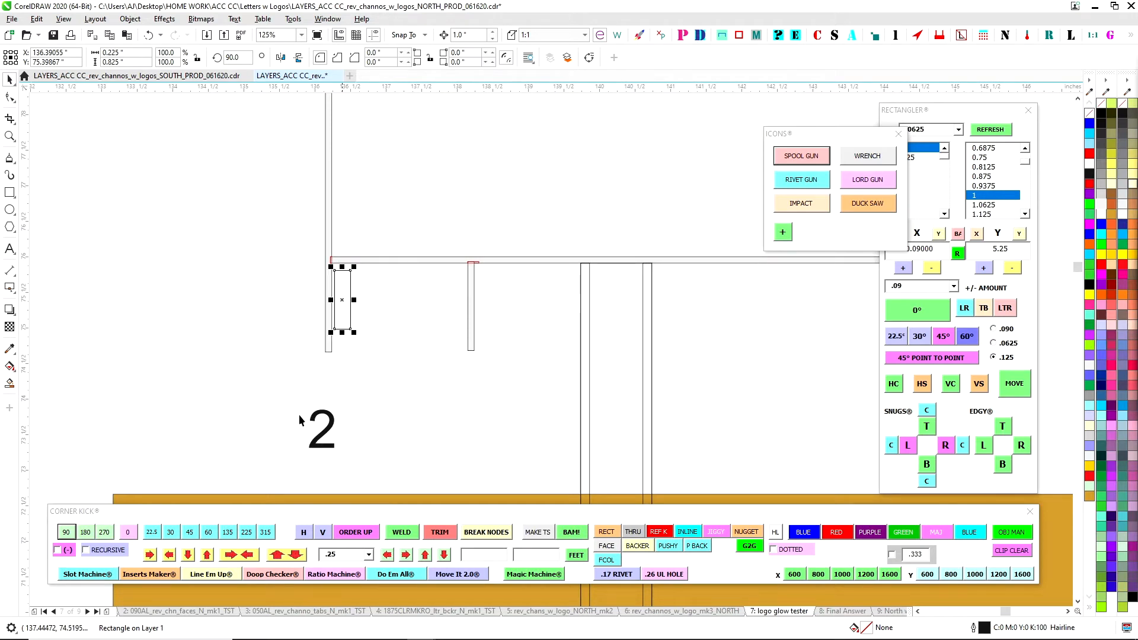
Rotate the small rectangle back to 0° and move it under the horizontal bar, between the vertical bar and the short tab
{"action": "left_click", "coordinate": [128, 532]}
{"action": "left_click_drag", "start_coordinate": [358, 298], "coordinate": [418, 268]}
{"action": "left_click_drag", "start_coordinate": [359, 228], "coordinate": [459, 307]}
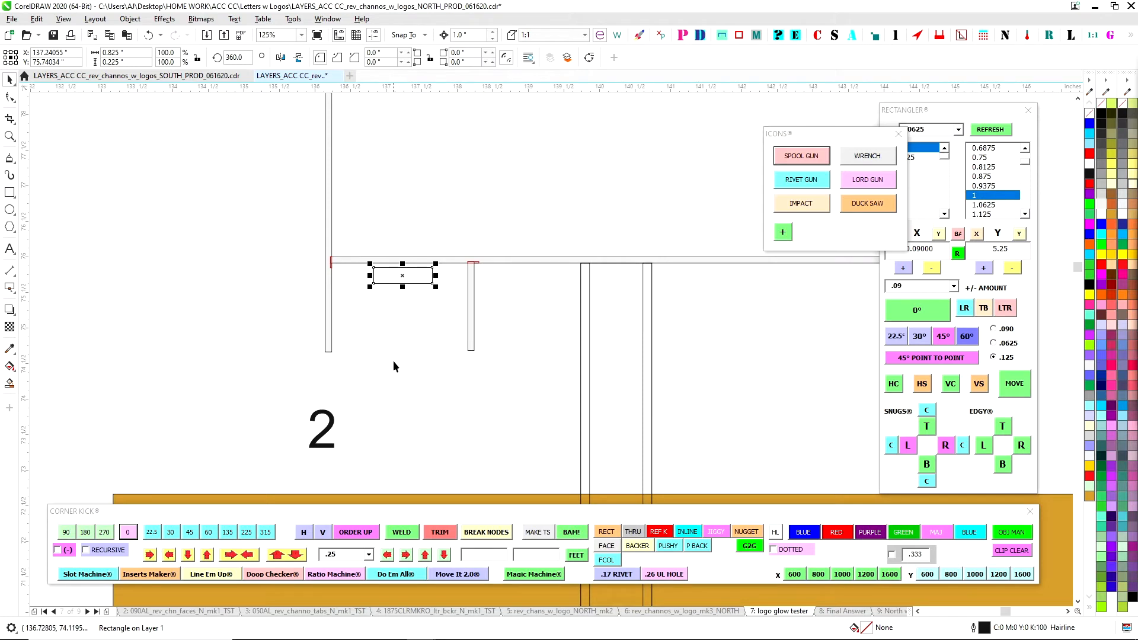
Rotate the small rectangle to 90° and place it against the inner side of the vertical bar, below the horizontal bar
{"action": "left_click_drag", "start_coordinate": [370, 222], "coordinate": [448, 321]}
{"action": "left_click", "coordinate": [66, 532]}
{"action": "left_click_drag", "start_coordinate": [397, 283], "coordinate": [335, 306]}
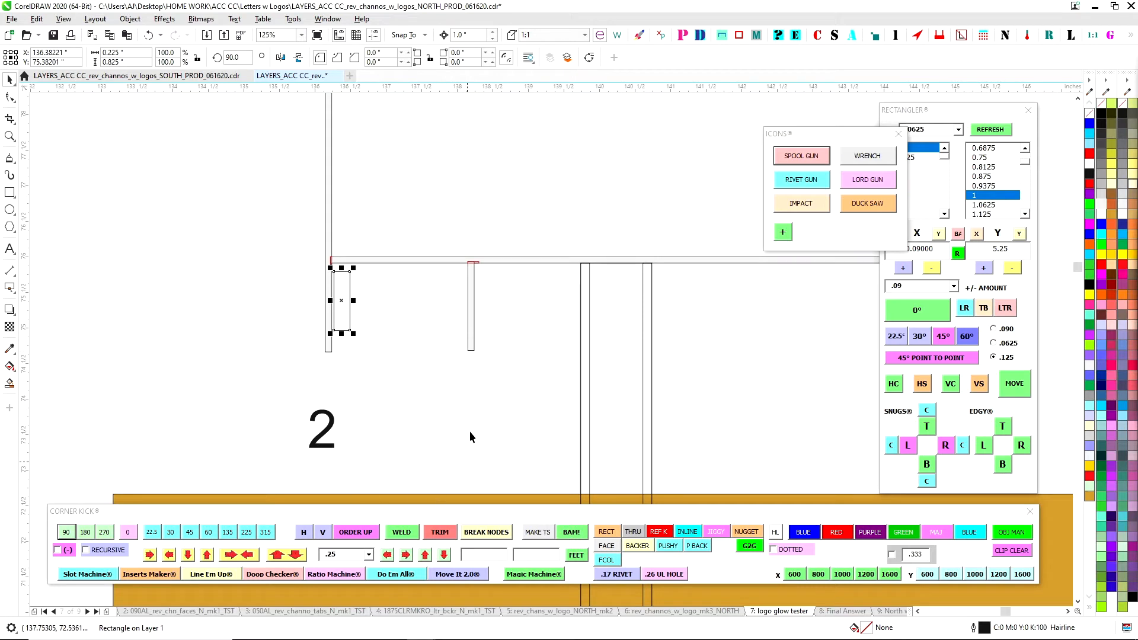
{"action": "left_click_drag", "start_coordinate": [380, 212], "coordinate": [497, 369]}
{"action": "scroll", "coordinate": [412, 221], "scroll_direction": "down", "scroll_amount": 1}
{"action": "left_click_drag", "start_coordinate": [409, 269], "coordinate": [383, 254]}
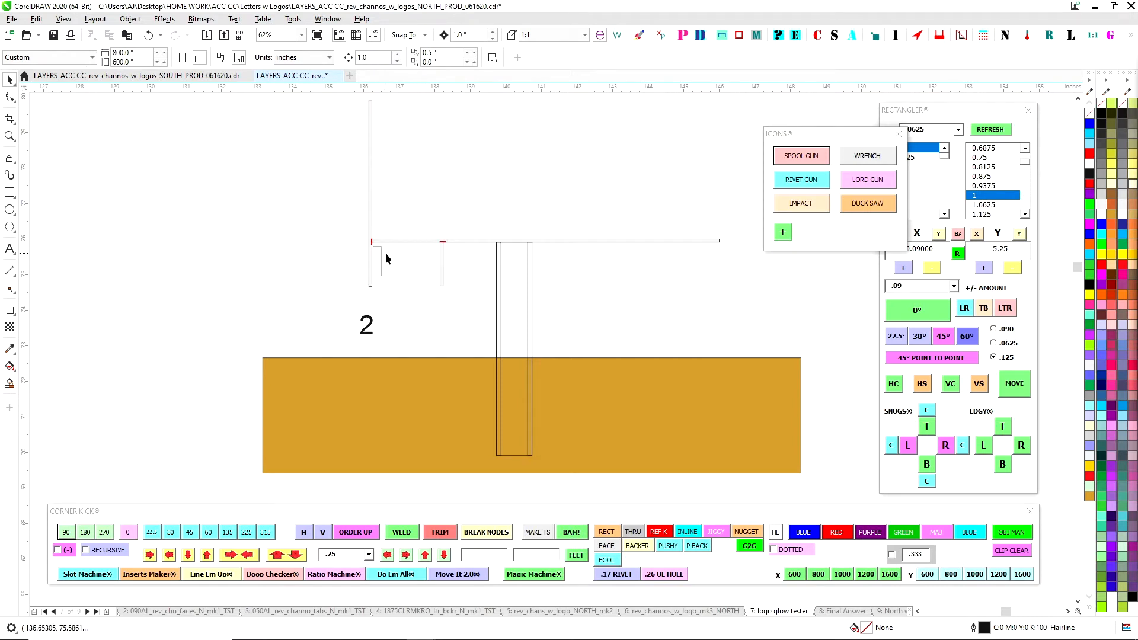
Insert the spool gun icon, mirror it horizontally, rotate it by 45° and place it above the horizontal bar
{"action": "scroll", "coordinate": [508, 279], "scroll_direction": "down", "scroll_amount": 8}
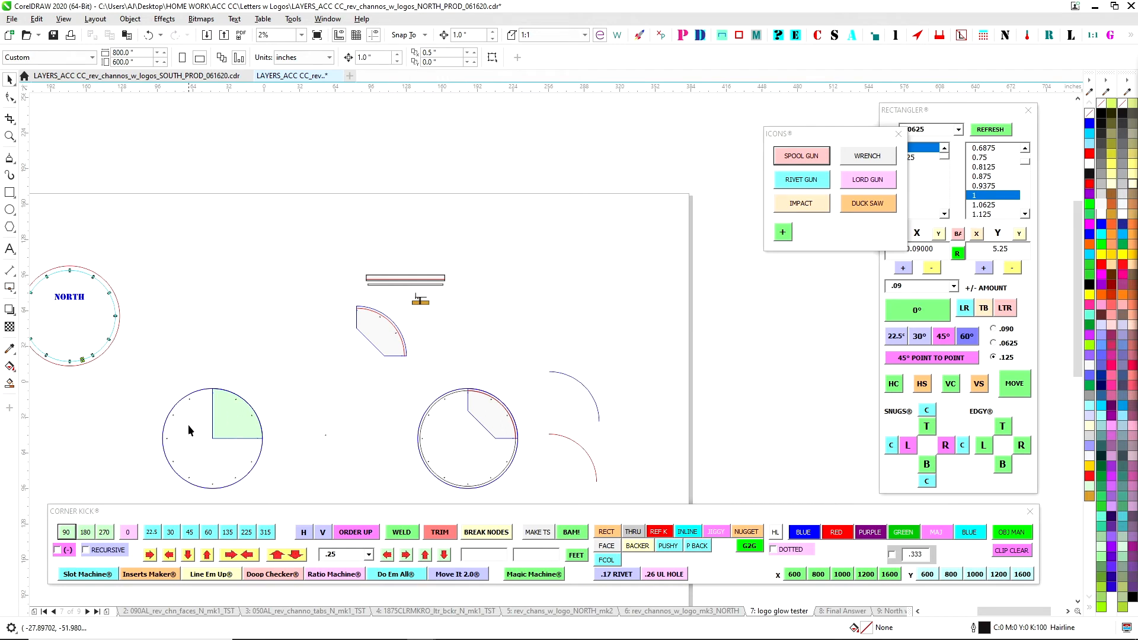
{"action": "scroll", "coordinate": [409, 299], "scroll_direction": "up", "scroll_amount": 6}
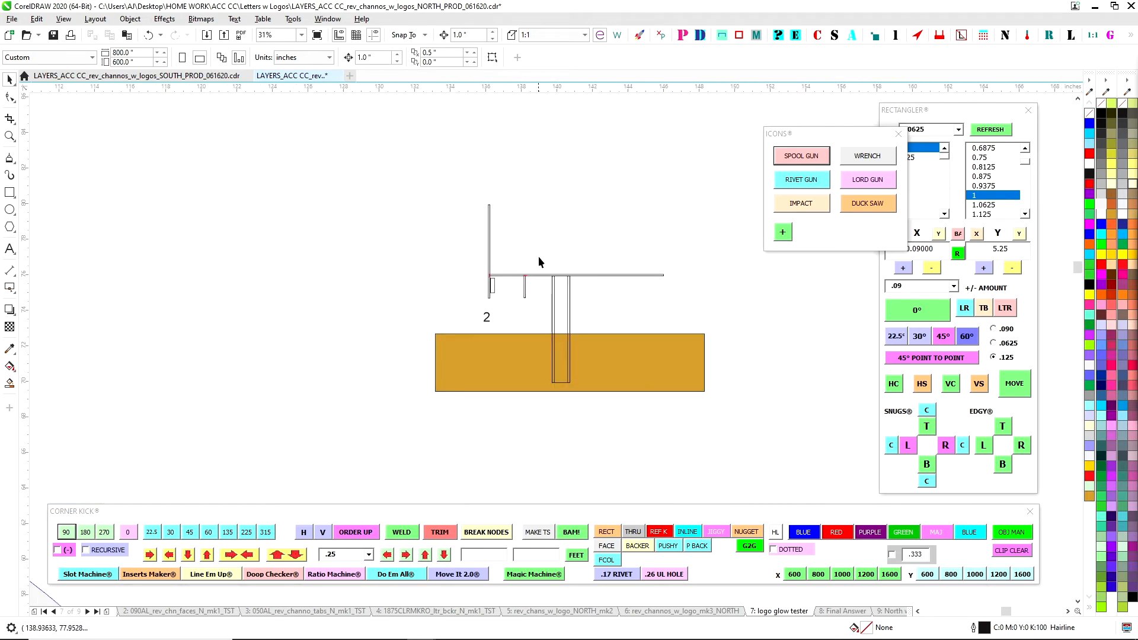
{"action": "scroll", "coordinate": [543, 264], "scroll_direction": "up", "scroll_amount": 2}
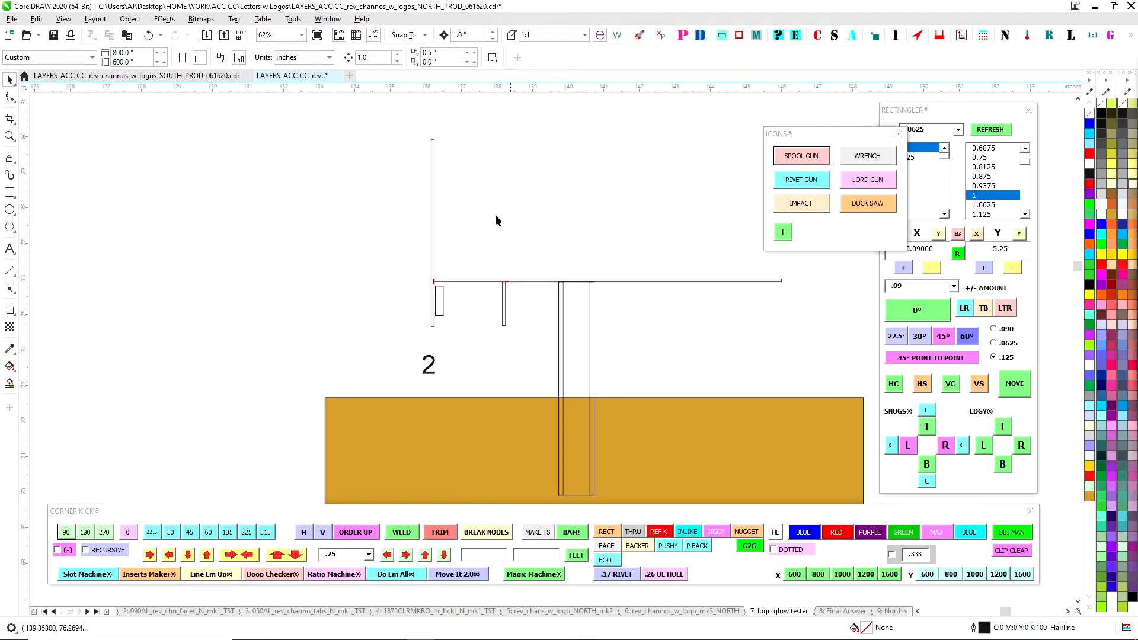
{"action": "left_click", "coordinate": [821, 155]}
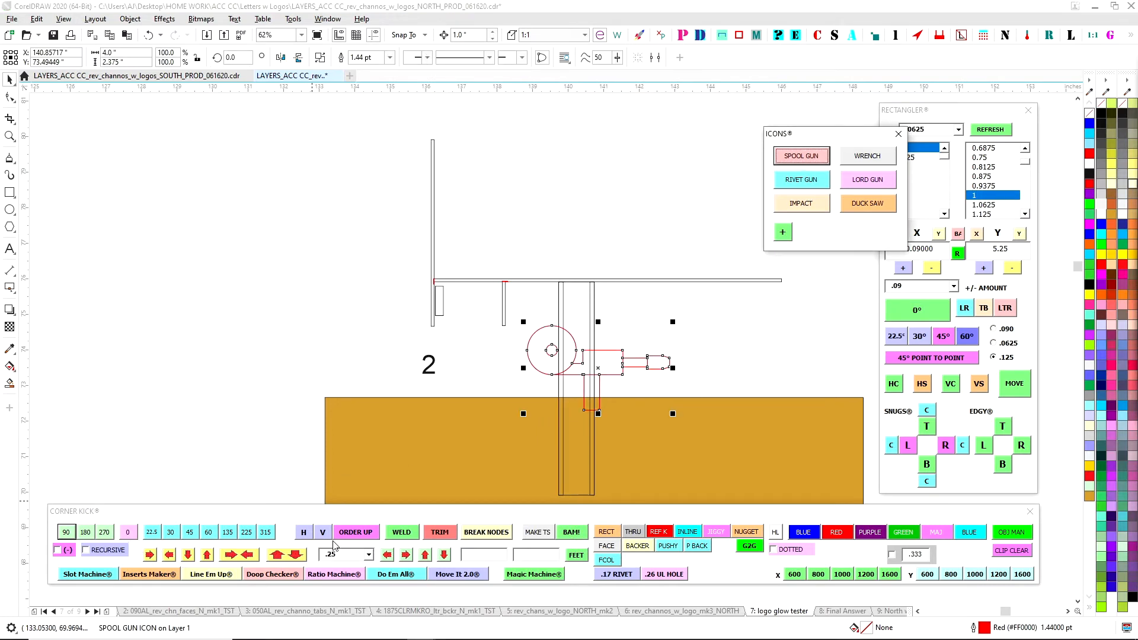
{"action": "left_click", "coordinate": [304, 533]}
{"action": "left_click", "coordinate": [193, 534]}
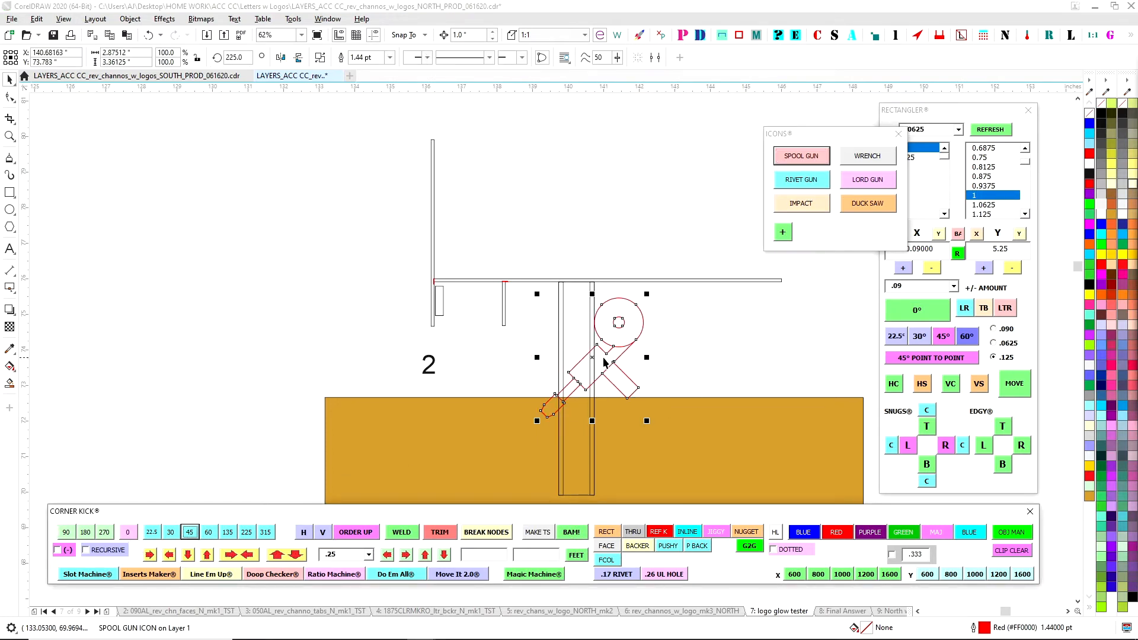
{"action": "left_click_drag", "start_coordinate": [593, 356], "coordinate": [577, 190]}
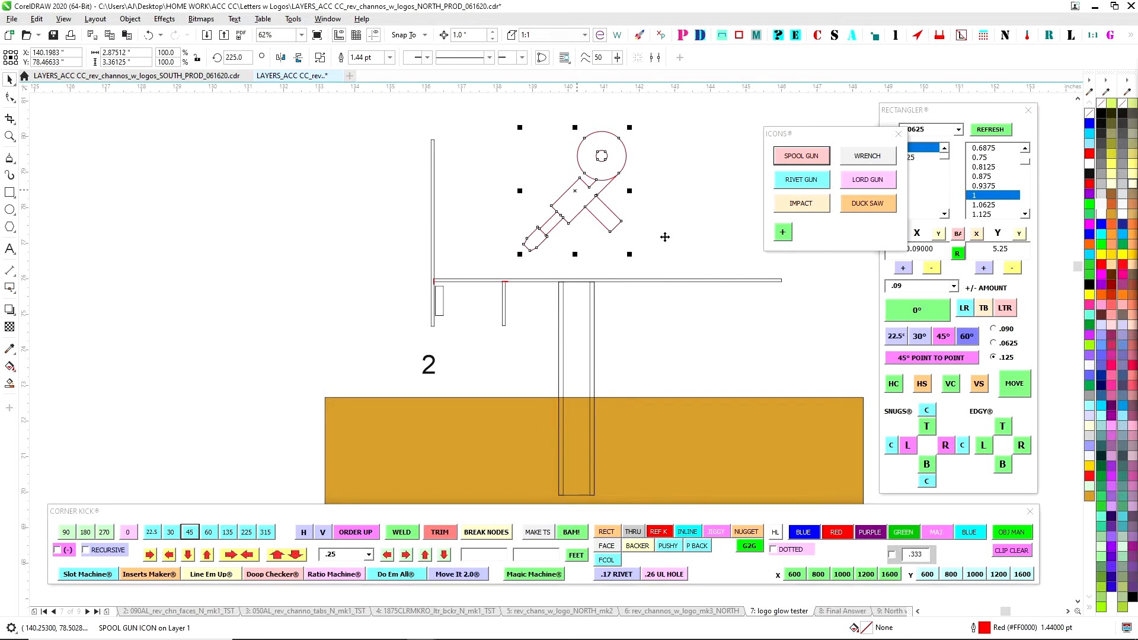
Scale down the spool gun icon and move it close to the upper corner between the vertical and horizontal bars
{"action": "left_click", "coordinate": [631, 252]}
{"action": "left_click", "coordinate": [617, 226]}
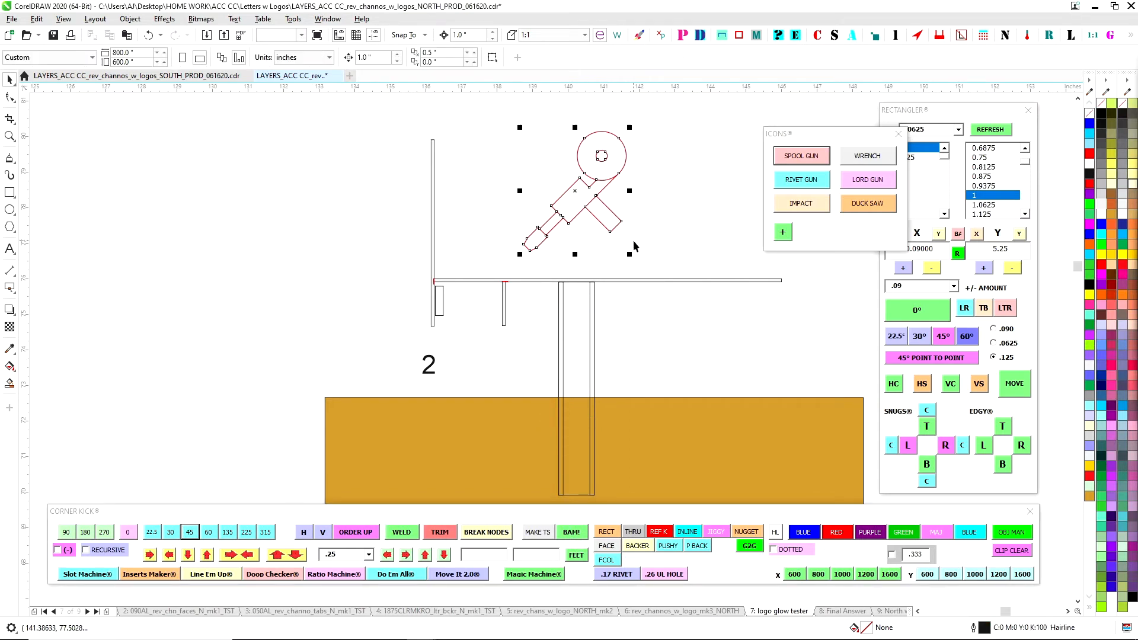
{"action": "left_click_drag", "start_coordinate": [632, 255], "coordinate": [591, 229]}
{"action": "left_click_drag", "start_coordinate": [533, 187], "coordinate": [464, 237]}
{"action": "left_click", "coordinate": [435, 327]}
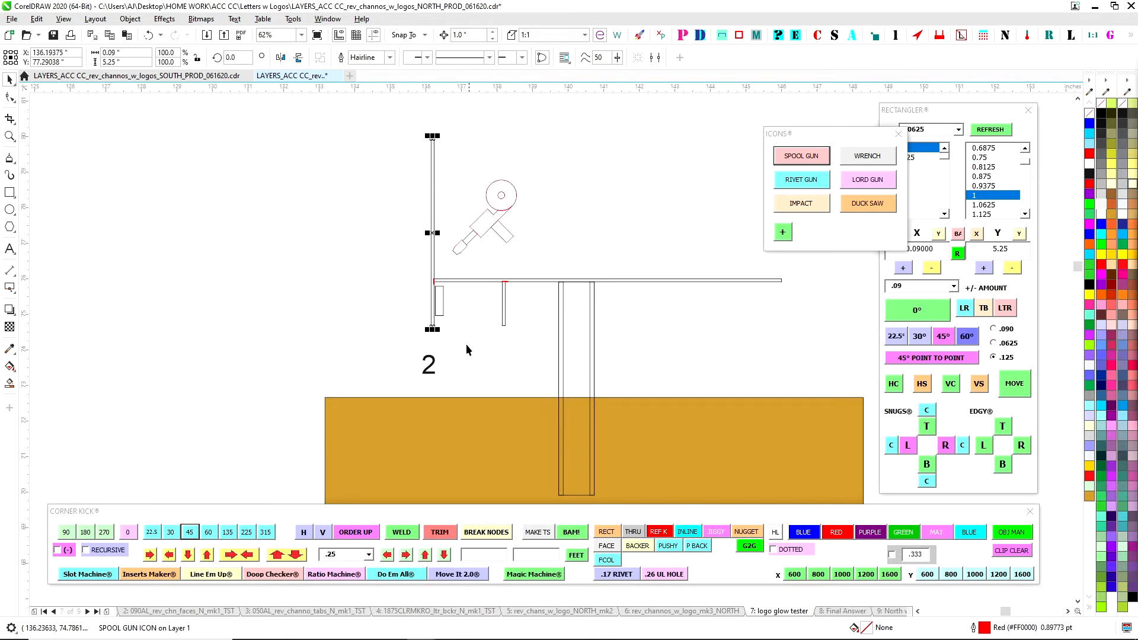
{"action": "left_click", "coordinate": [593, 229]}
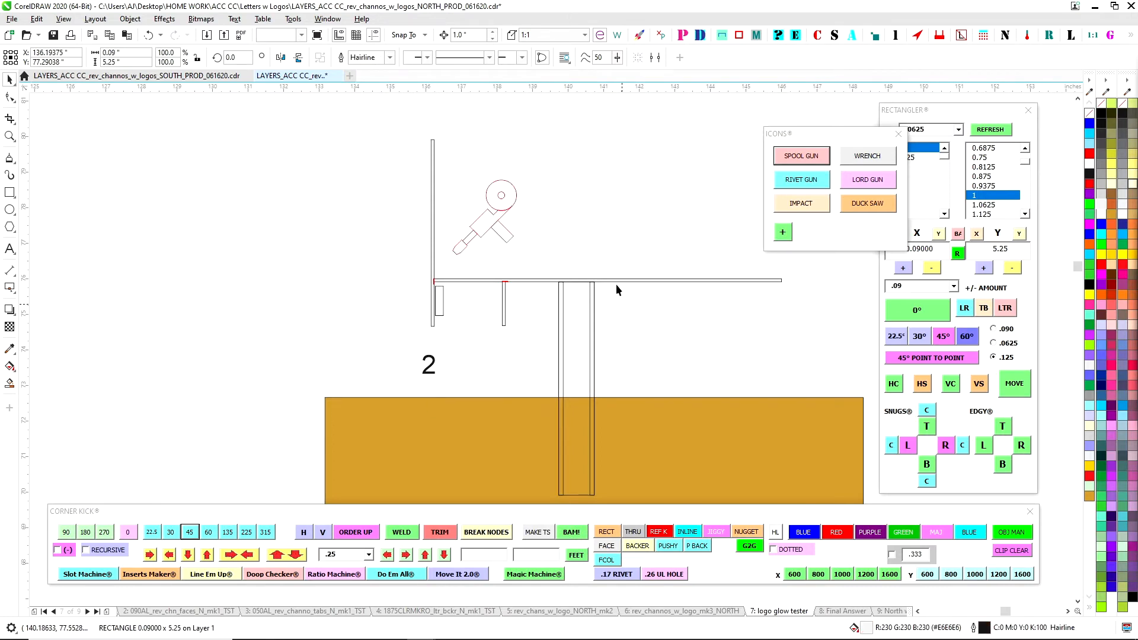
{"action": "left_click", "coordinate": [620, 280]}
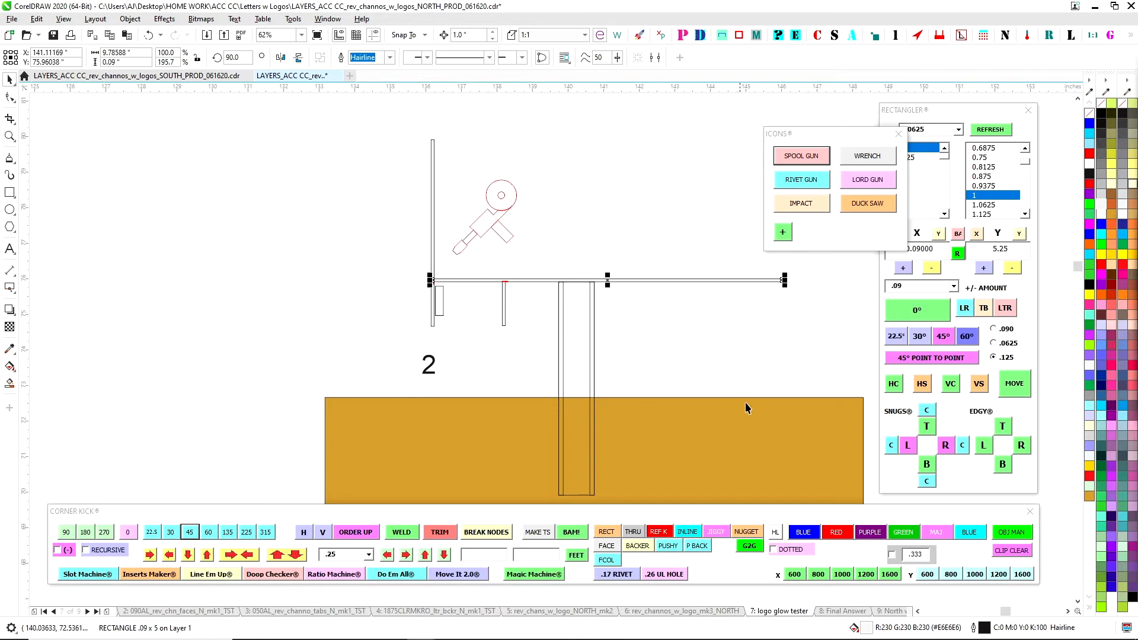
Check the joint of the vertical and horizontal bars, and move the spool gun icon slightly farther from the corner, above the horizontal bar
{"action": "left_click", "coordinate": [414, 272]}
{"action": "scroll", "coordinate": [417, 275], "scroll_direction": "up", "scroll_amount": 8}
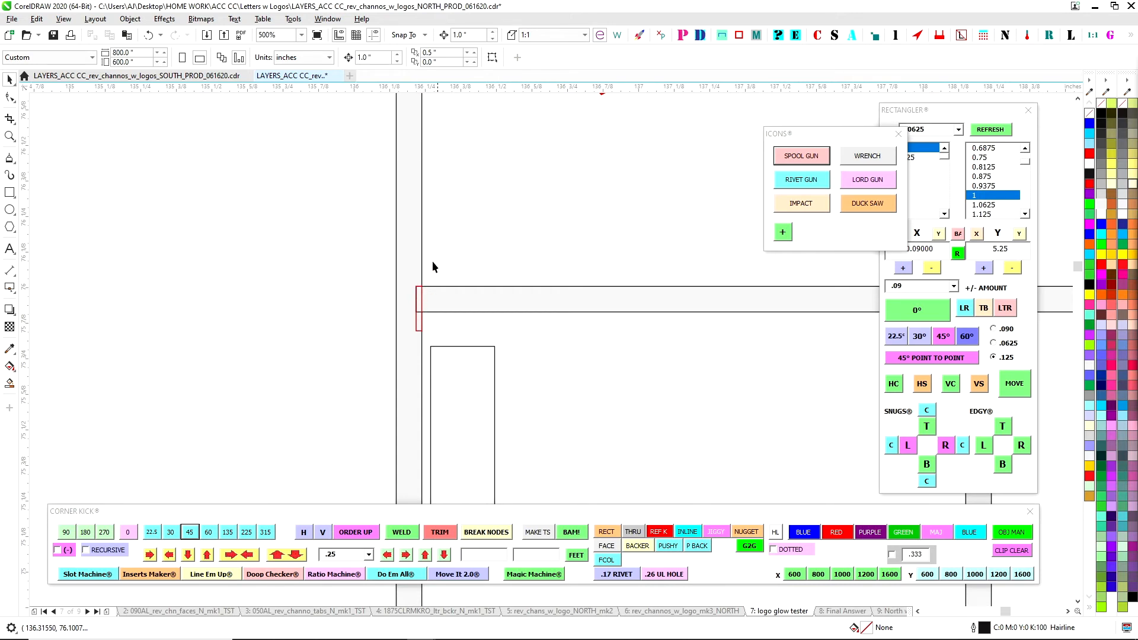
{"action": "scroll", "coordinate": [432, 261], "scroll_direction": "down", "scroll_amount": 7}
{"action": "left_click", "coordinate": [470, 230]}
{"action": "left_click_drag", "start_coordinate": [488, 205], "coordinate": [520, 200]}
{"action": "scroll", "coordinate": [319, 192], "scroll_direction": "down", "scroll_amount": 2}
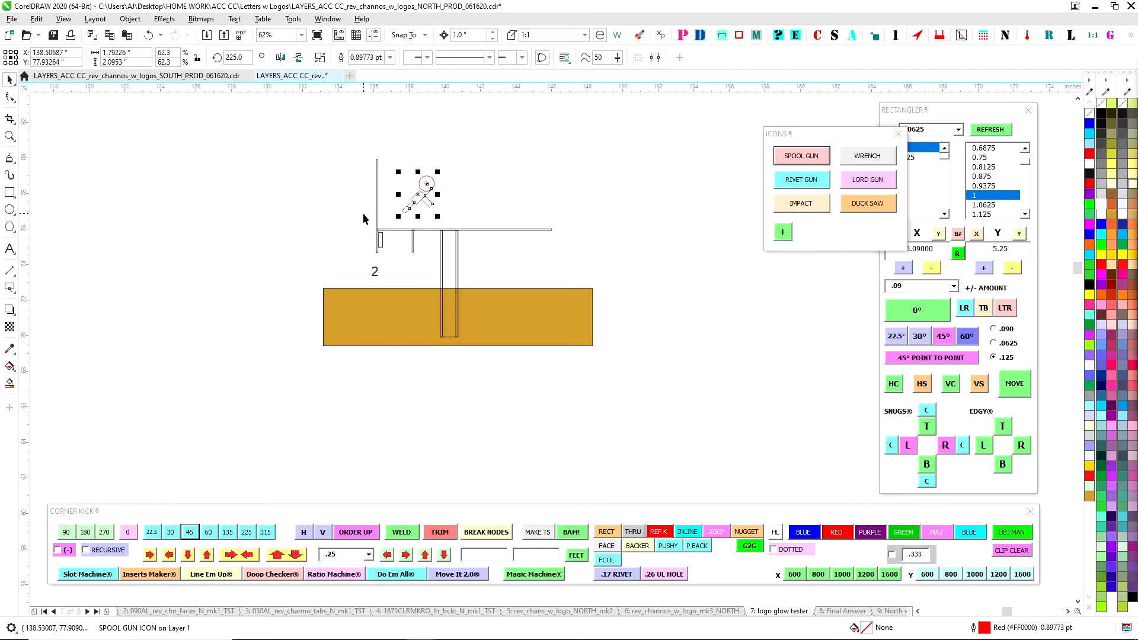
Move the spool gun icon below the horizontal bar, over the post, and rotate it by 315° twice so its tip points up toward the joint
{"action": "left_click", "coordinate": [10, 136]}
{"action": "scroll", "coordinate": [445, 187], "scroll_direction": "down", "scroll_amount": 2}
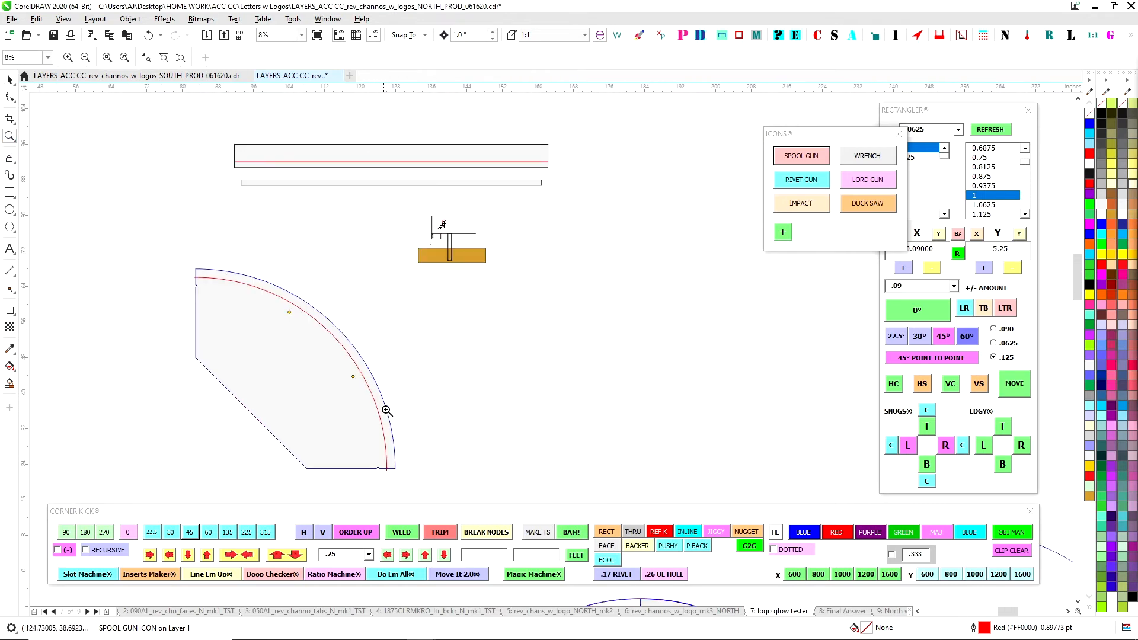
{"action": "left_click_drag", "start_coordinate": [422, 219], "coordinate": [477, 264]}
{"action": "left_click_drag", "start_coordinate": [321, 222], "coordinate": [460, 319]}
{"action": "scroll", "coordinate": [240, 227], "scroll_direction": "down", "scroll_amount": 2}
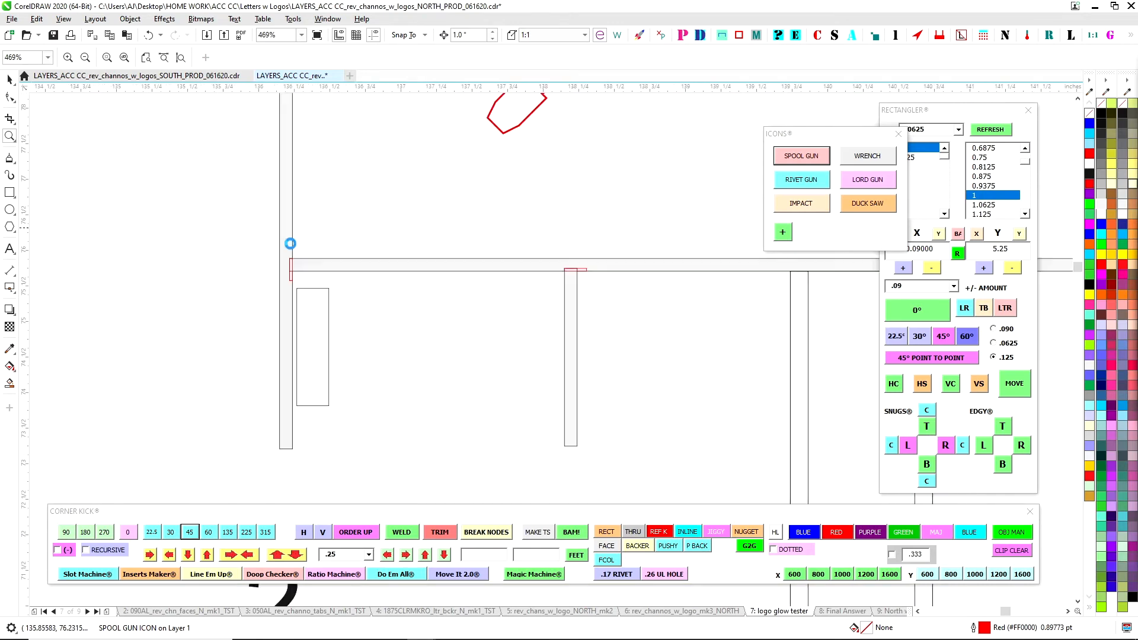
{"action": "left_click", "coordinate": [10, 80]}
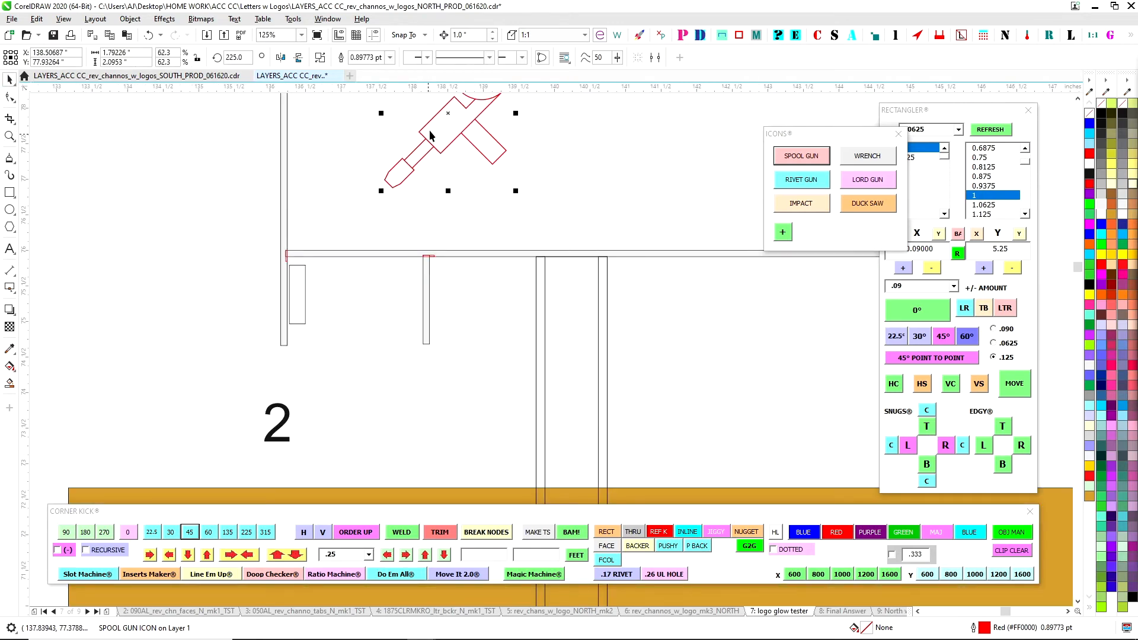
{"action": "left_click_drag", "start_coordinate": [442, 114], "coordinate": [552, 315]}
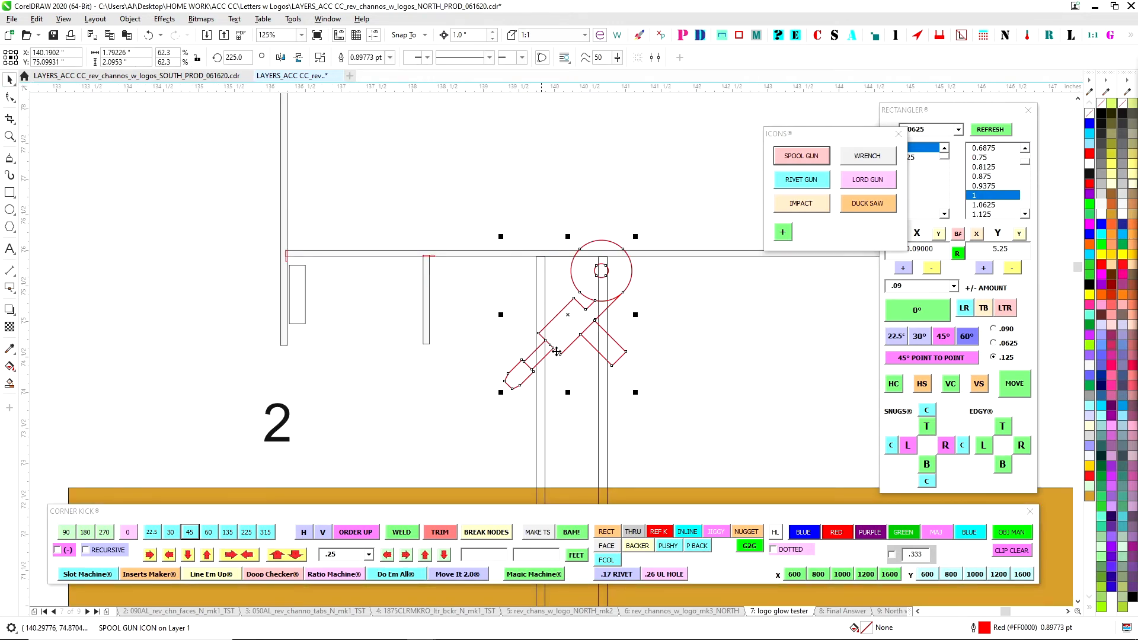
{"action": "left_click", "coordinate": [267, 531]}
{"action": "left_click", "coordinate": [268, 533]}
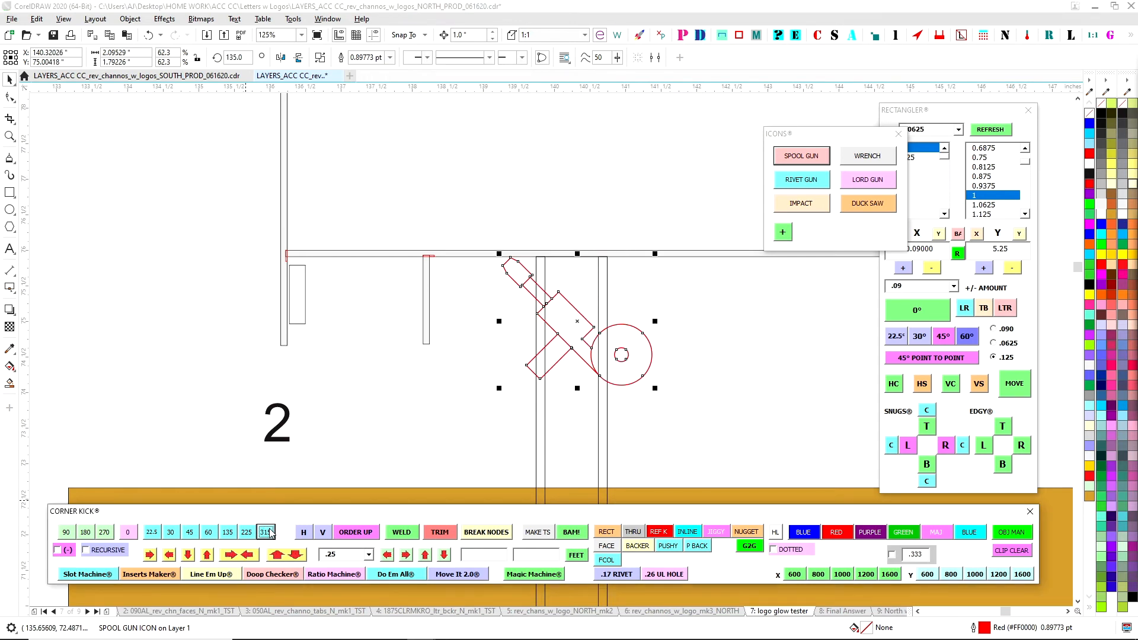
{"action": "left_click_drag", "start_coordinate": [585, 326], "coordinate": [585, 369]}
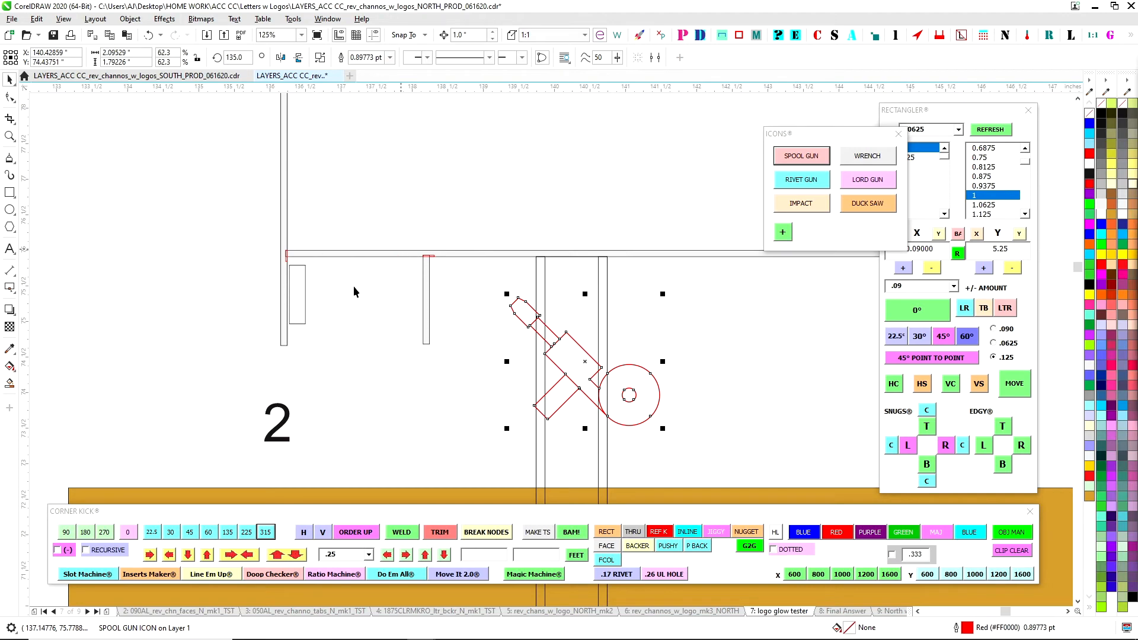
Examine the small rectangle beside the vertical bar and compare the section detail with the quarter segment and circle drawings on the page
{"action": "left_click_drag", "start_coordinate": [242, 261], "coordinate": [356, 335]}
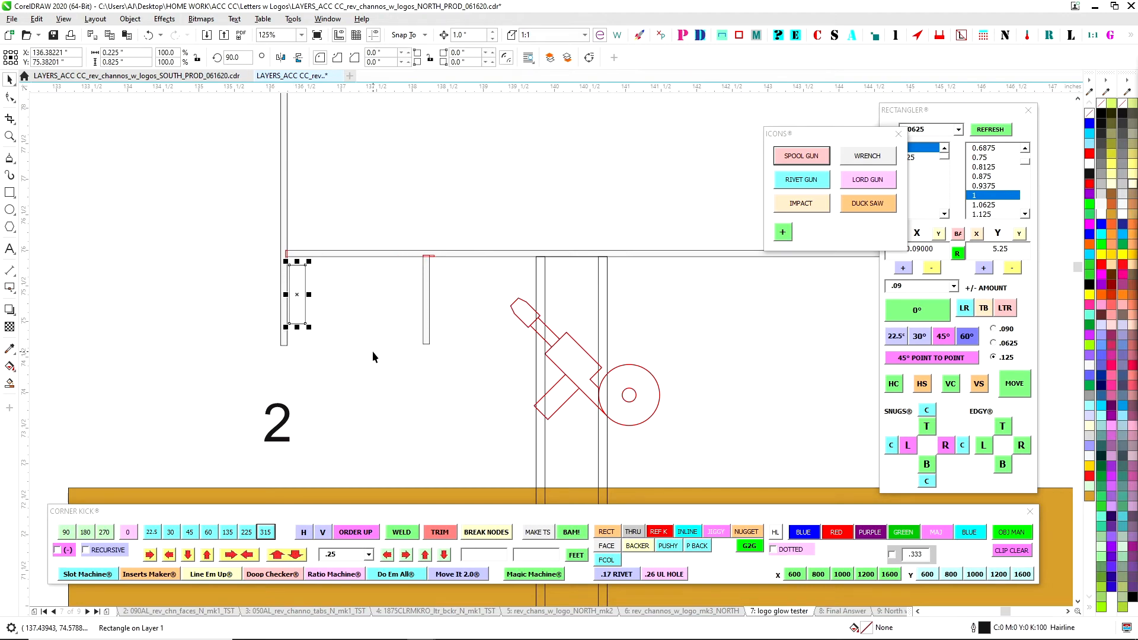
{"action": "scroll", "coordinate": [364, 294], "scroll_direction": "up", "scroll_amount": 2}
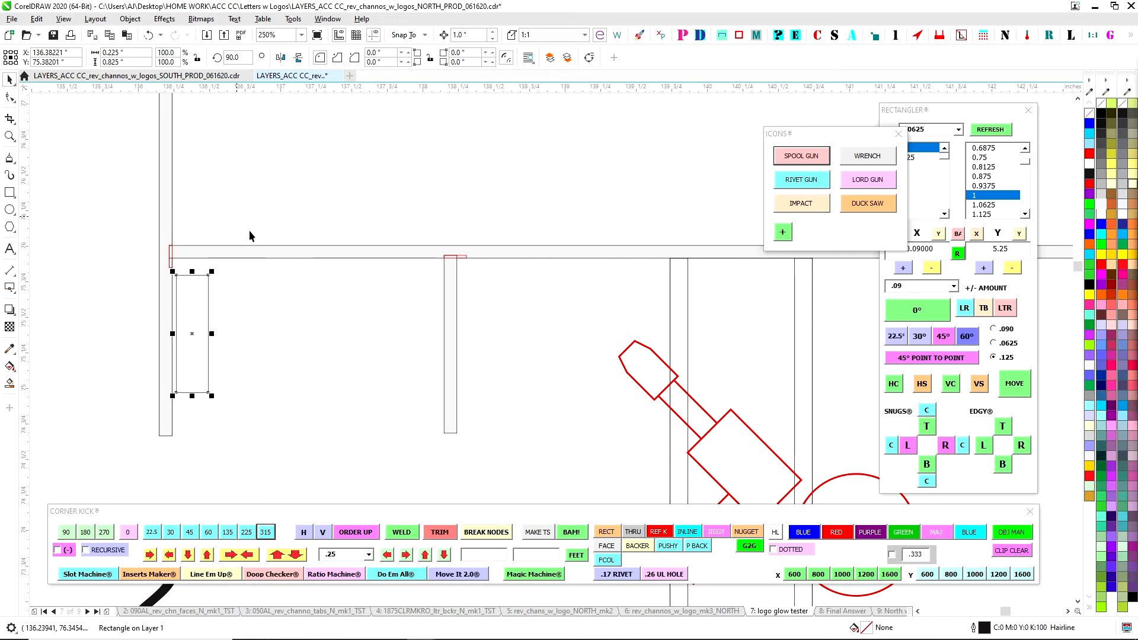
{"action": "scroll", "coordinate": [285, 261], "scroll_direction": "down", "scroll_amount": 5}
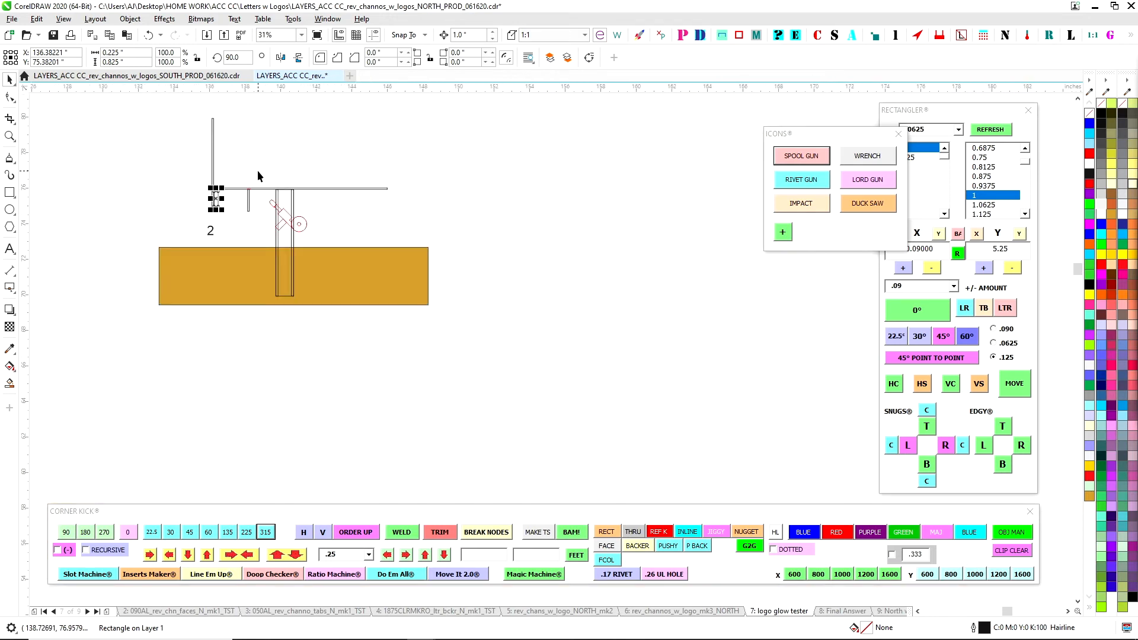
{"action": "scroll", "coordinate": [258, 169], "scroll_direction": "down", "scroll_amount": 5}
{"action": "scroll", "coordinate": [282, 317], "scroll_direction": "up", "scroll_amount": 2}
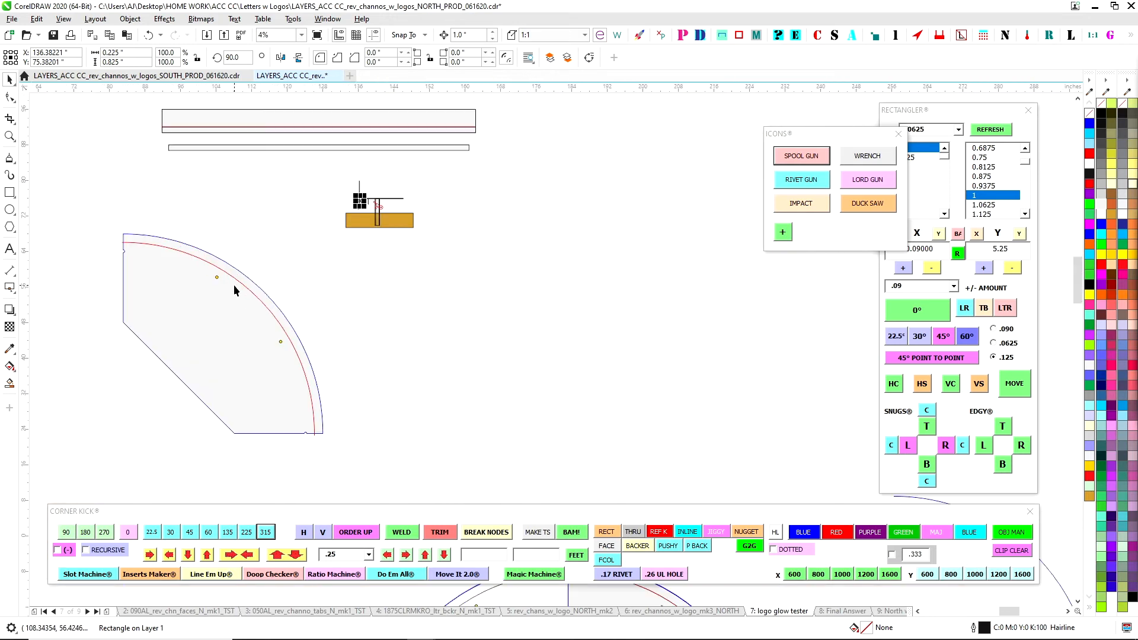
{"action": "scroll", "coordinate": [287, 177], "scroll_direction": "down", "scroll_amount": 3}
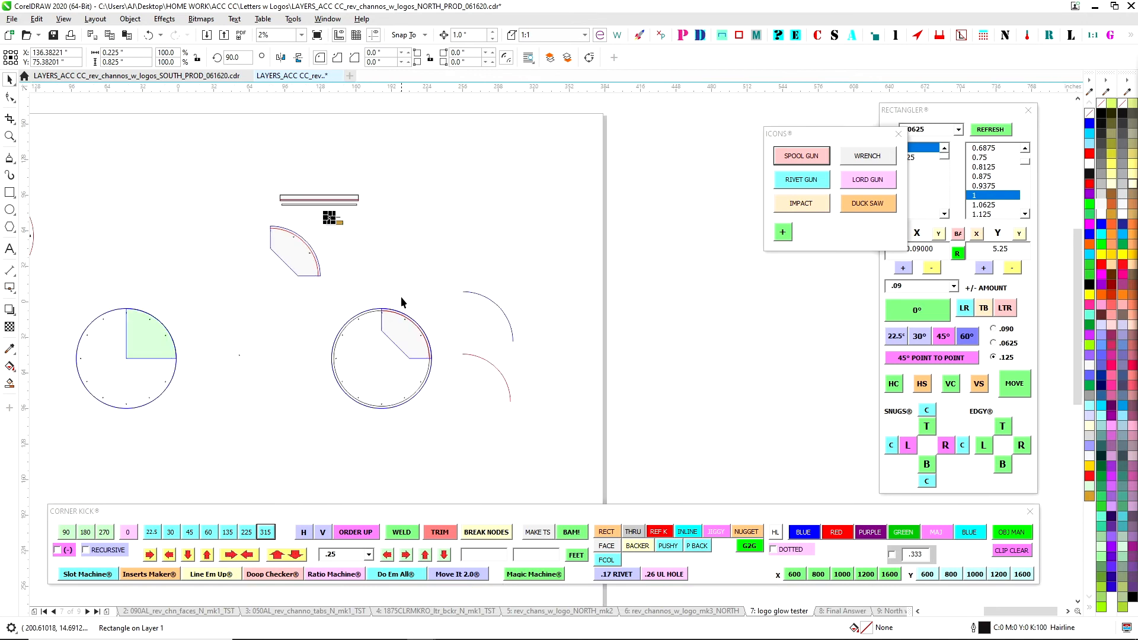
{"action": "scroll", "coordinate": [92, 317], "scroll_direction": "up", "scroll_amount": 1}
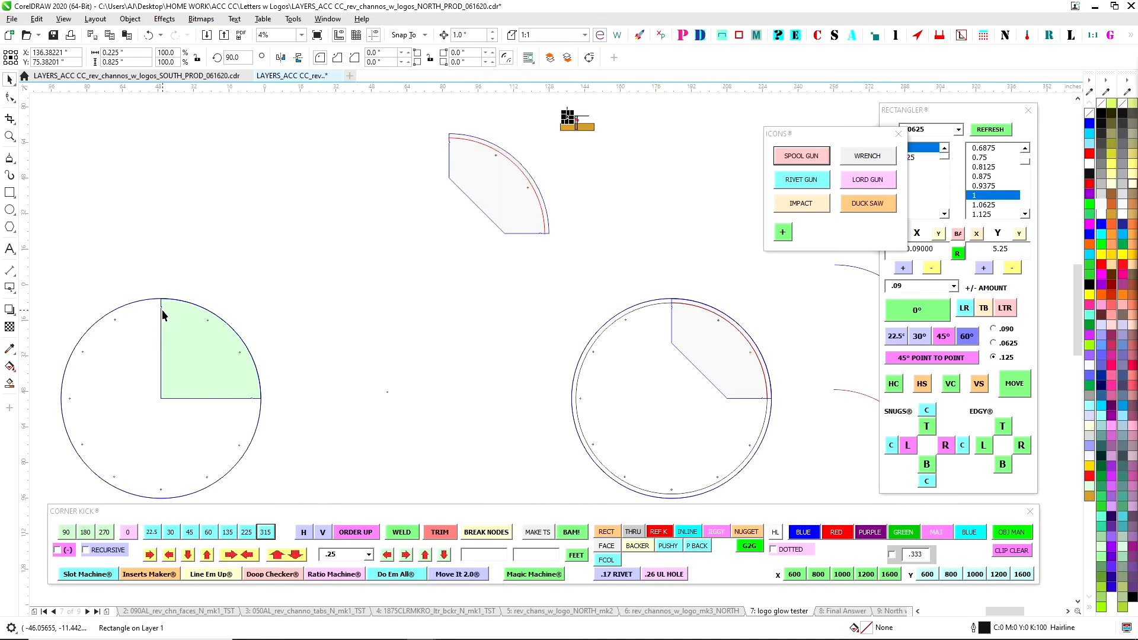
{"action": "scroll", "coordinate": [178, 350], "scroll_direction": "down", "scroll_amount": 1}
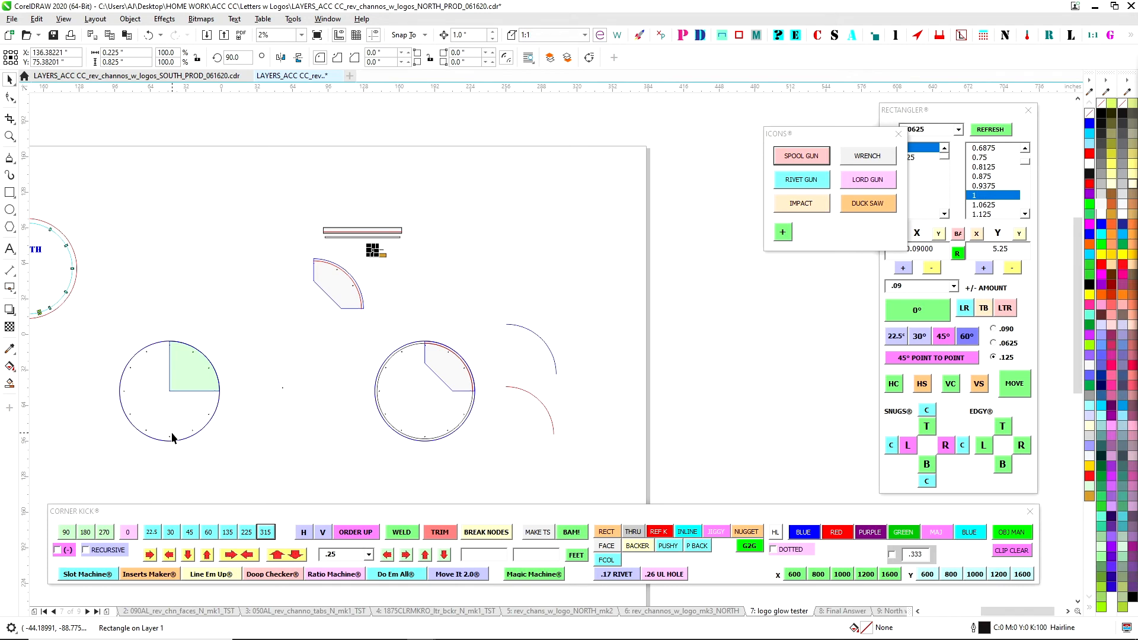
{"action": "scroll", "coordinate": [173, 378], "scroll_direction": "up", "scroll_amount": 1}
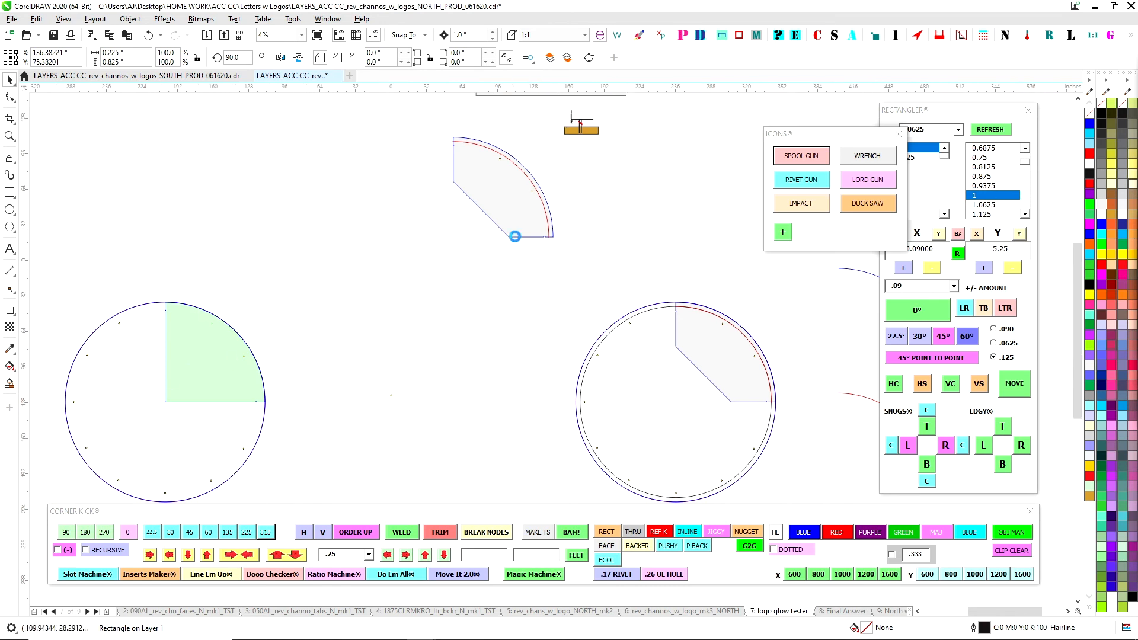
{"action": "scroll", "coordinate": [514, 232], "scroll_direction": "down", "scroll_amount": 1}
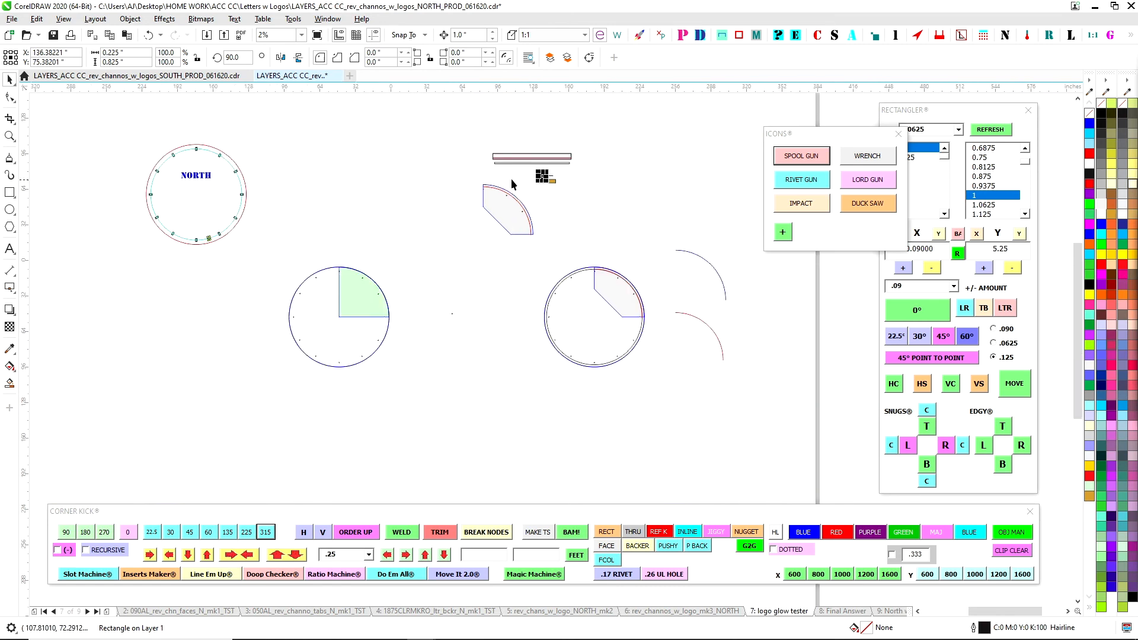
{"action": "scroll", "coordinate": [534, 175], "scroll_direction": "up", "scroll_amount": 3}
{"action": "left_click_drag", "start_coordinate": [565, 147], "coordinate": [586, 206]}
{"action": "scroll", "coordinate": [475, 251], "scroll_direction": "down", "scroll_amount": 1}
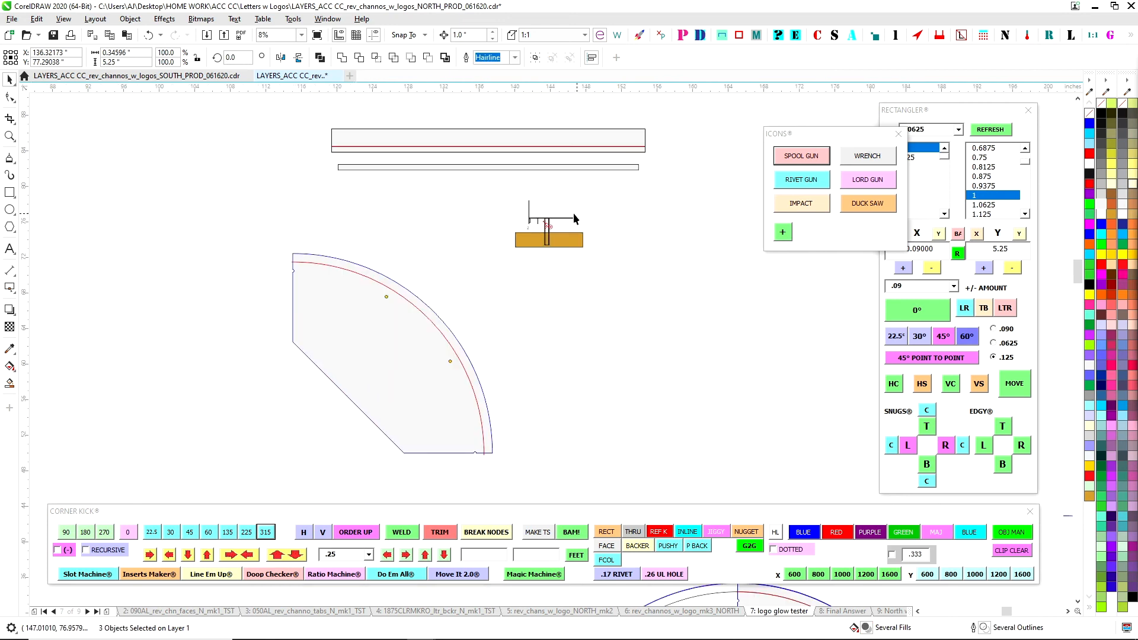
Inspect the short tab and vertical bar in the section detail and how they relate to the quarter segment and long strips
{"action": "scroll", "coordinate": [536, 216], "scroll_direction": "up", "scroll_amount": 2}
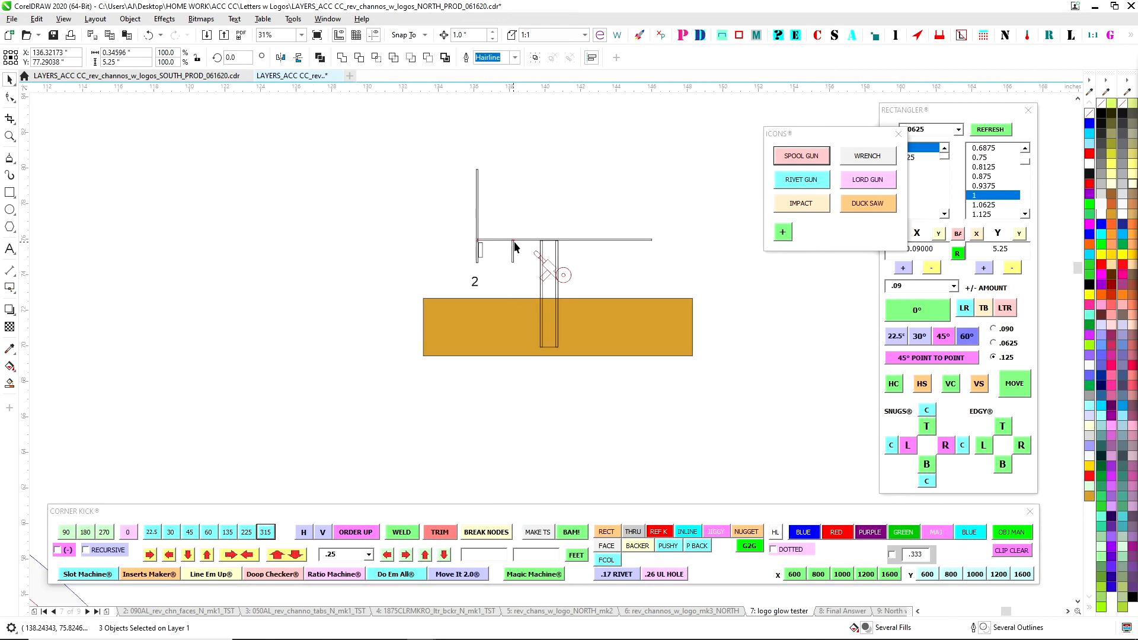
{"action": "left_click", "coordinate": [512, 252]}
{"action": "scroll", "coordinate": [442, 201], "scroll_direction": "down", "scroll_amount": 1}
{"action": "scroll", "coordinate": [335, 308], "scroll_direction": "down", "scroll_amount": 1}
{"action": "scroll", "coordinate": [332, 296], "scroll_direction": "down", "scroll_amount": 1}
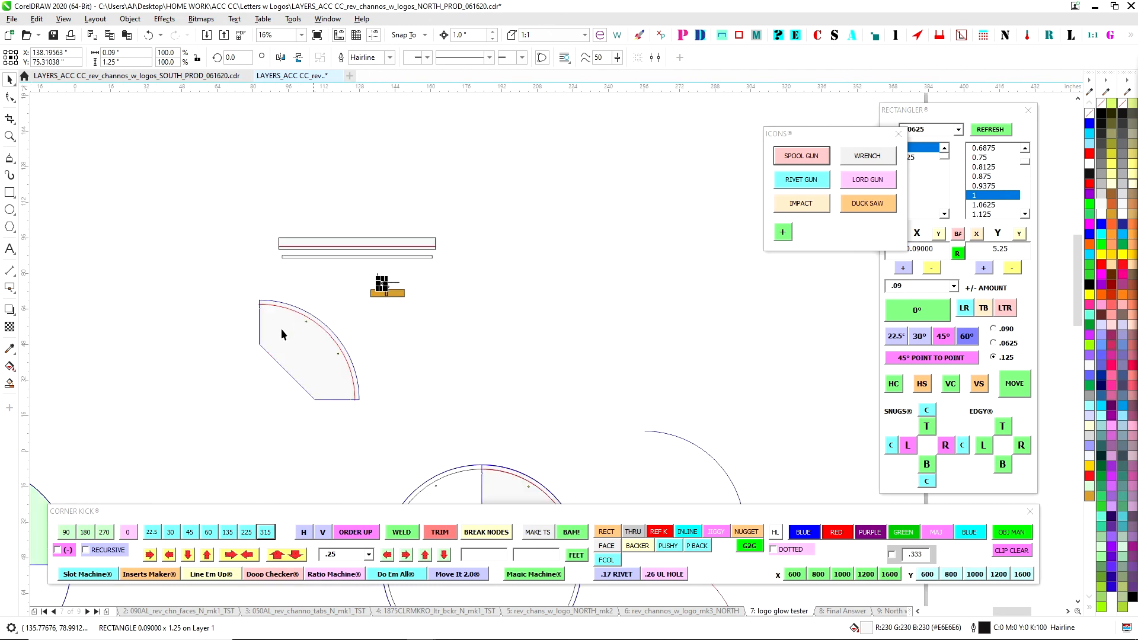
{"action": "scroll", "coordinate": [360, 393], "scroll_direction": "up", "scroll_amount": 4}
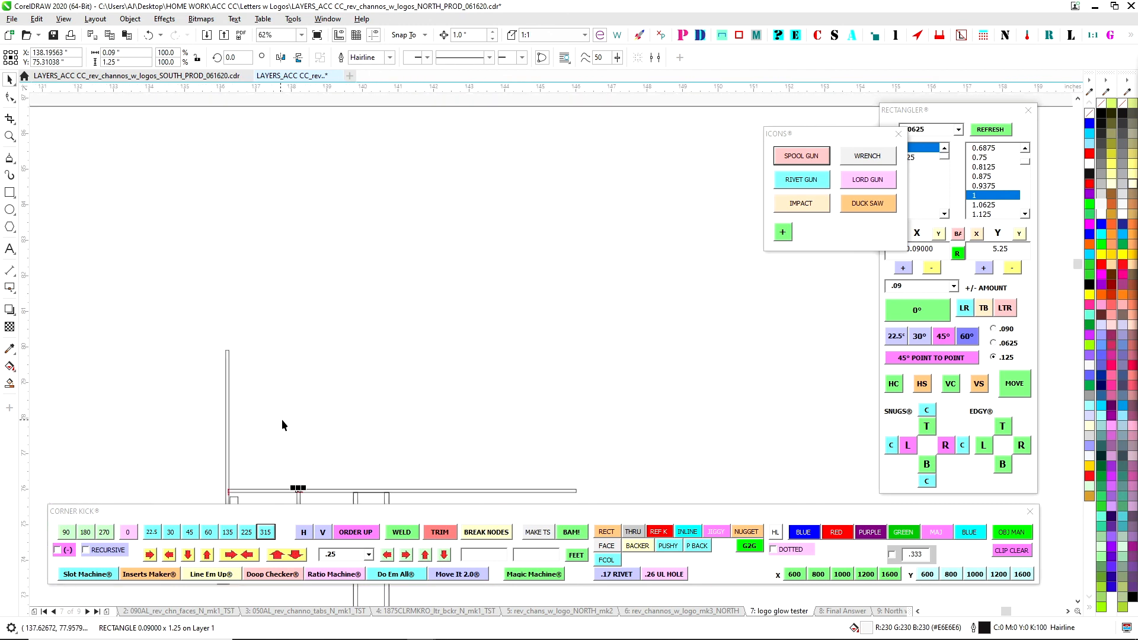
{"action": "scroll", "coordinate": [280, 419], "scroll_direction": "down", "scroll_amount": 1}
{"action": "left_click", "coordinate": [242, 464]}
{"action": "scroll", "coordinate": [308, 422], "scroll_direction": "down", "scroll_amount": 1}
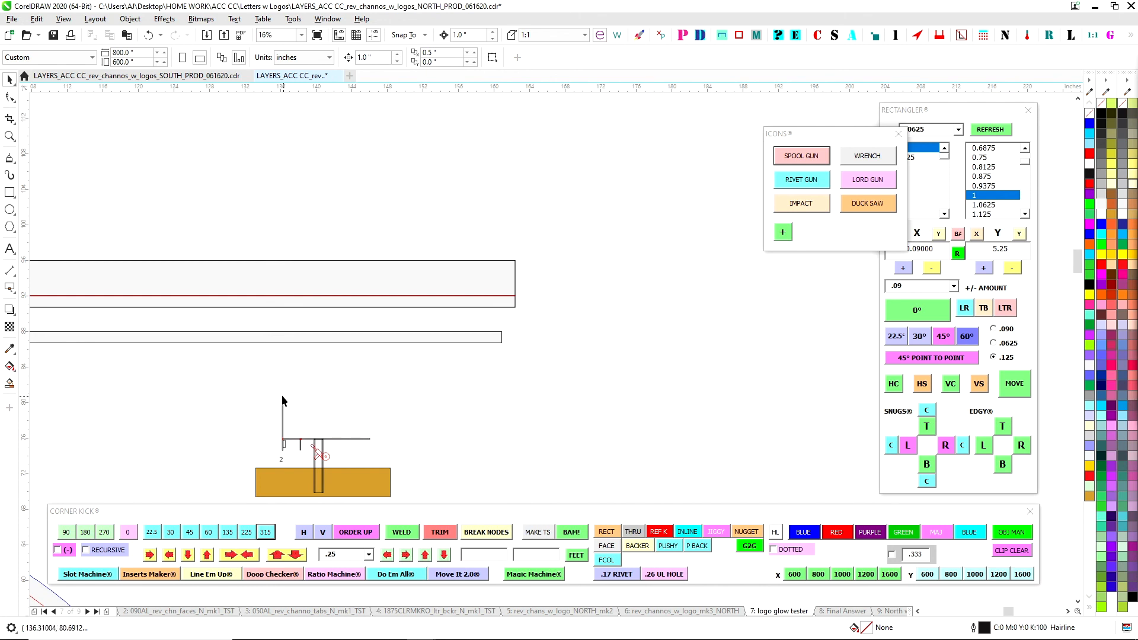
{"action": "scroll", "coordinate": [294, 431], "scroll_direction": "up", "scroll_amount": 1}
{"action": "scroll", "coordinate": [433, 409], "scroll_direction": "down", "scroll_amount": 3}
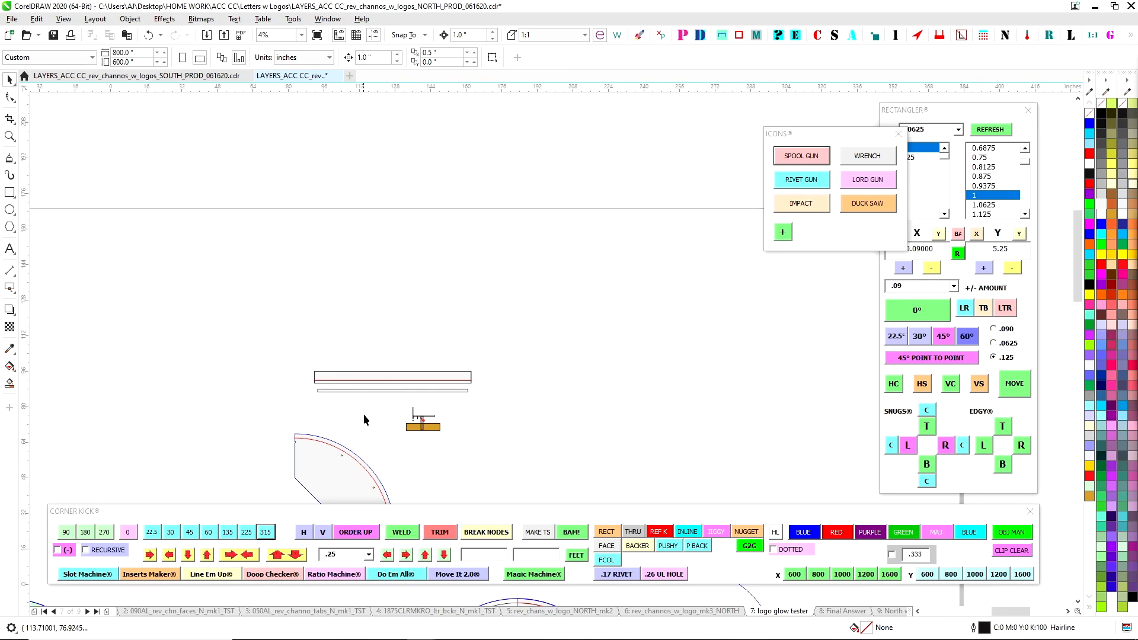
{"action": "scroll", "coordinate": [366, 414], "scroll_direction": "down", "scroll_amount": 1}
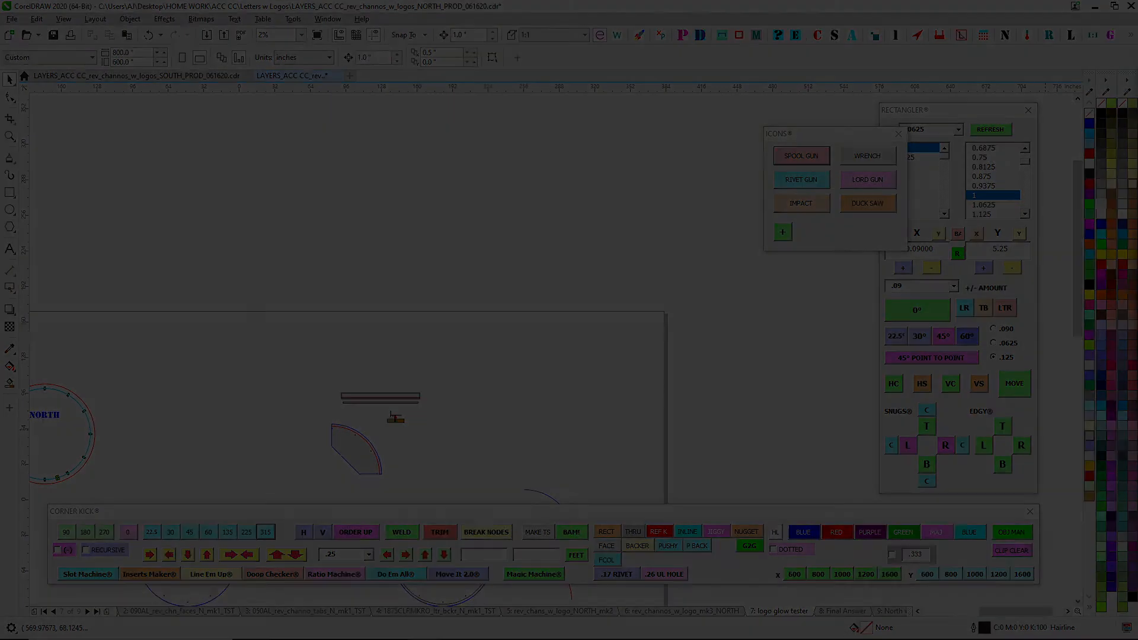